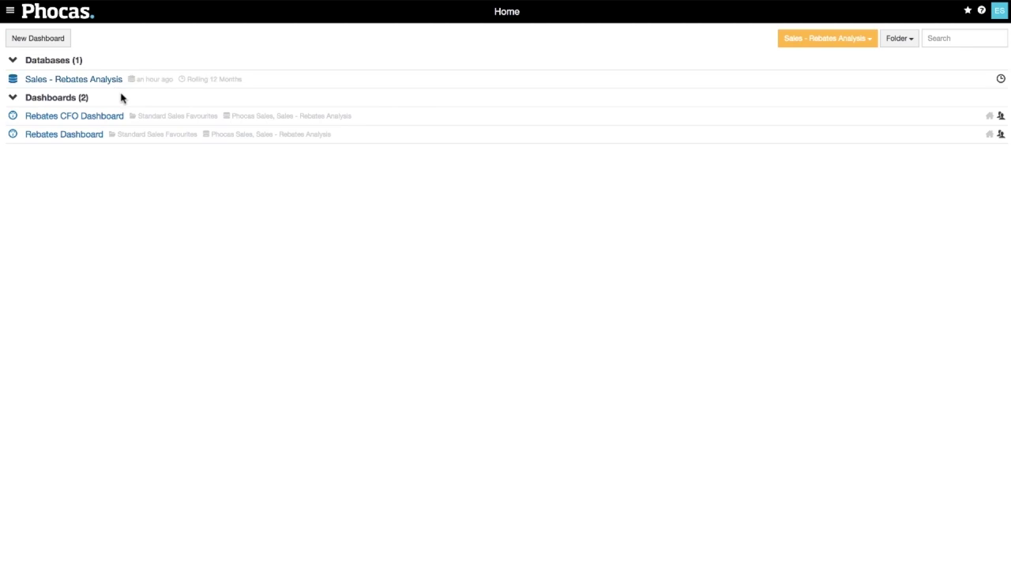
# Step: Open the Rebates CFO Dashboard from the Phocas dashboards list
pyautogui.click(9, 10)
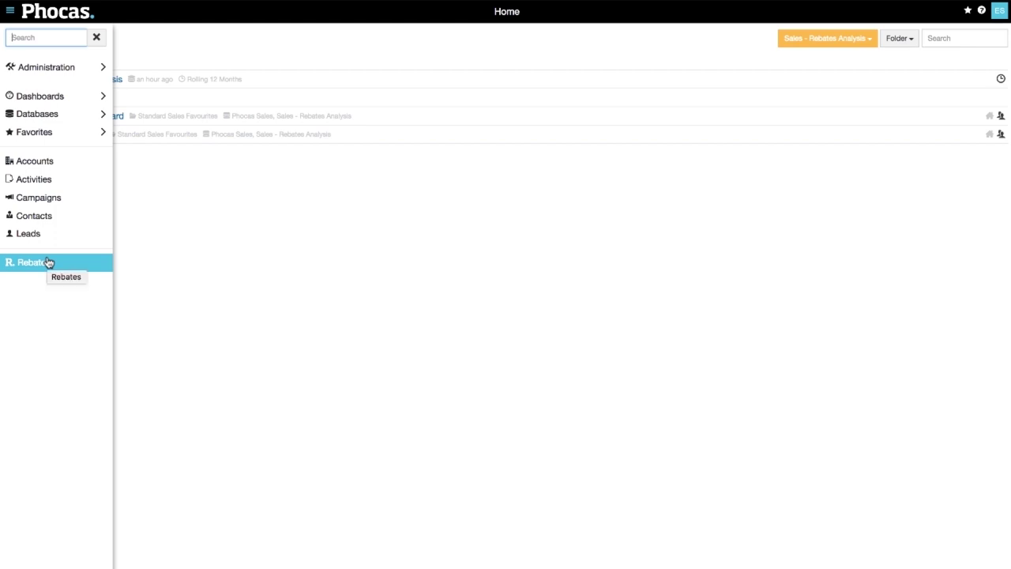
pyautogui.click(181, 259)
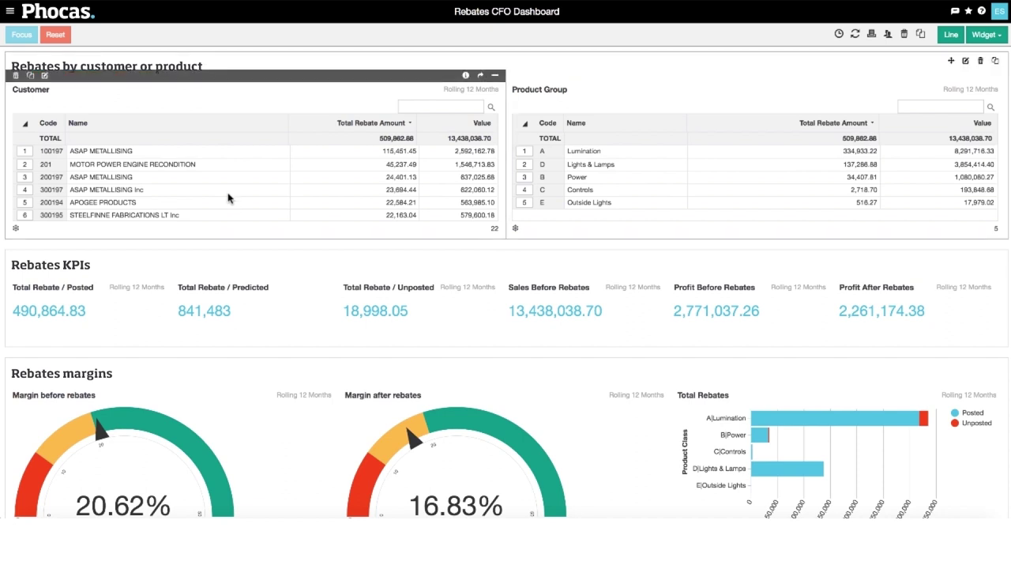
# Step: Focus the dashboard on customer ASAP METALLISING (100197) and scroll down to its KPI margins
pyautogui.moveTo(242, 158)
pyautogui.click(25, 151)
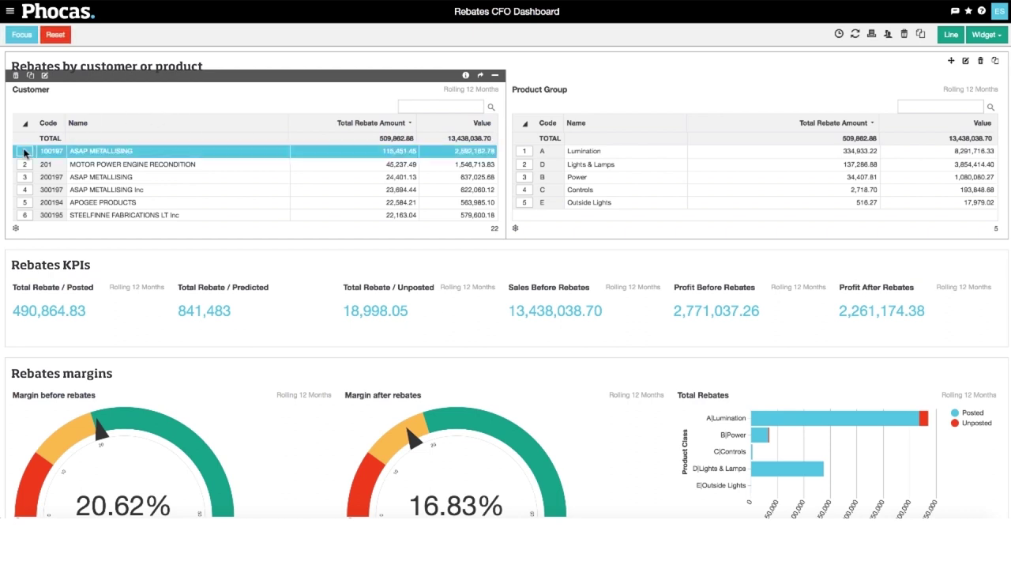
pyautogui.click(21, 36)
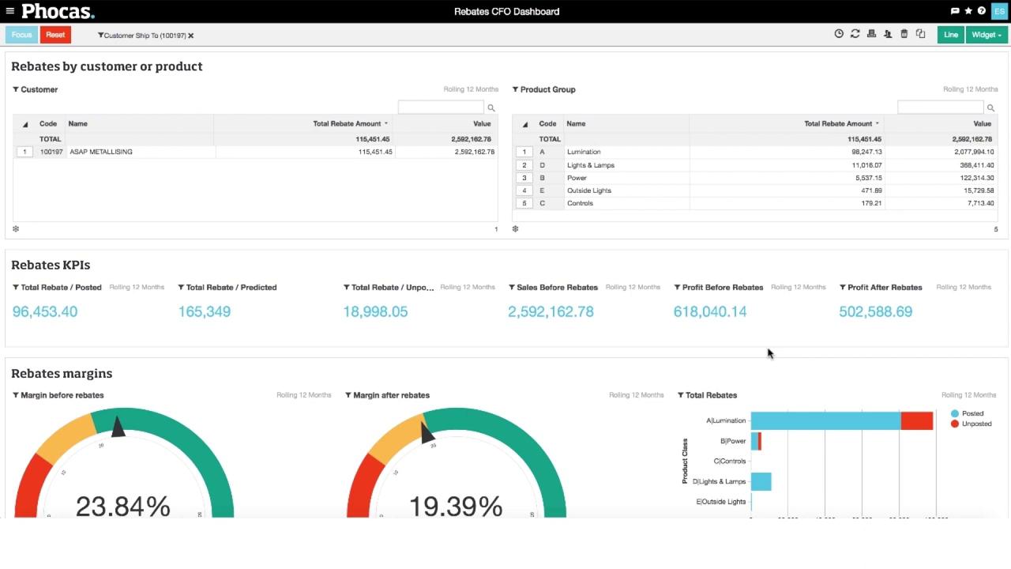
pyautogui.scroll(-5, 769, 354)
pyautogui.scroll(-3, 768, 353)
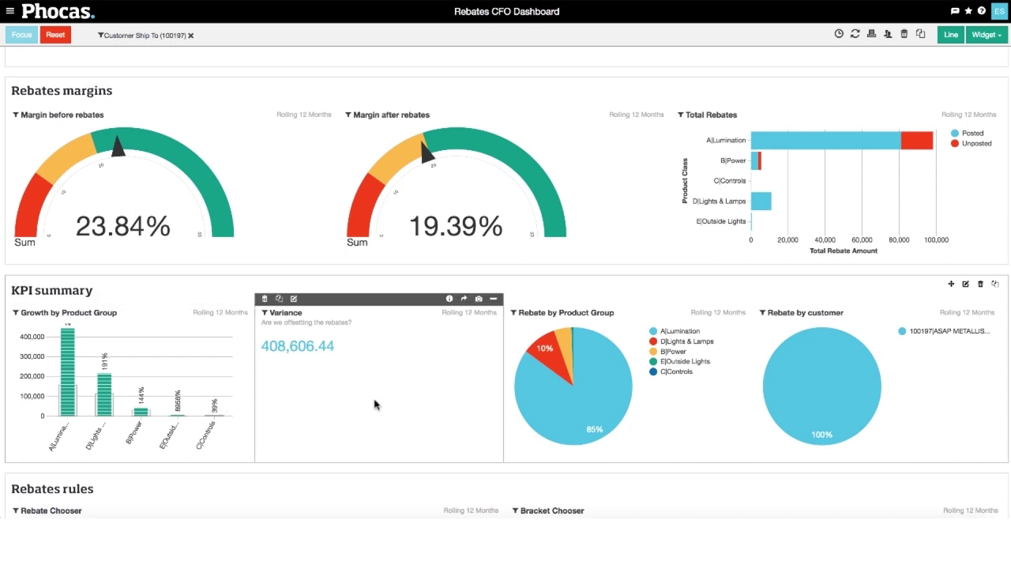
pyautogui.scroll(-5, 375, 404)
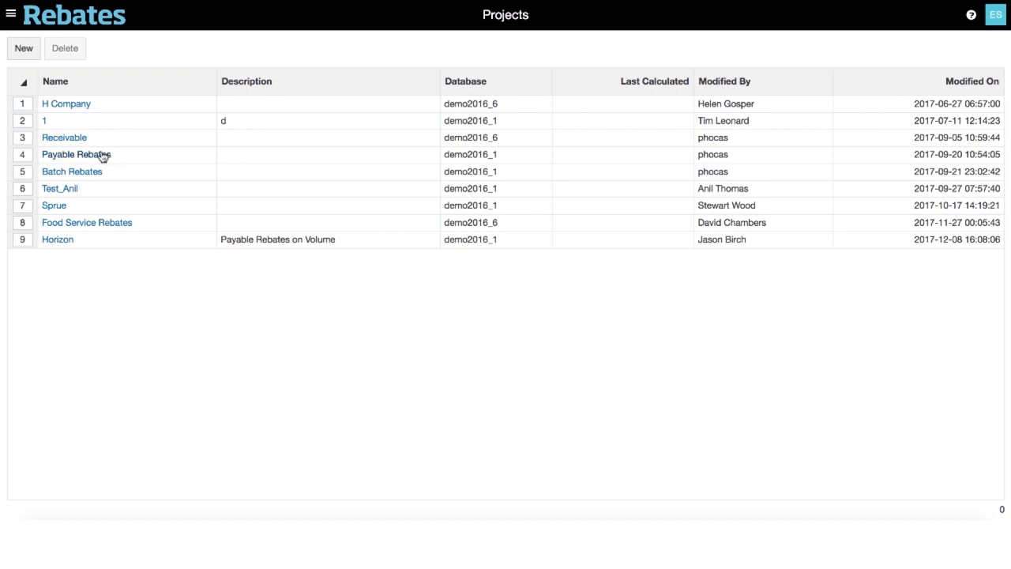
# Step: Open the Payable Rebates project to list its 134 rebates
pyautogui.click(102, 155)
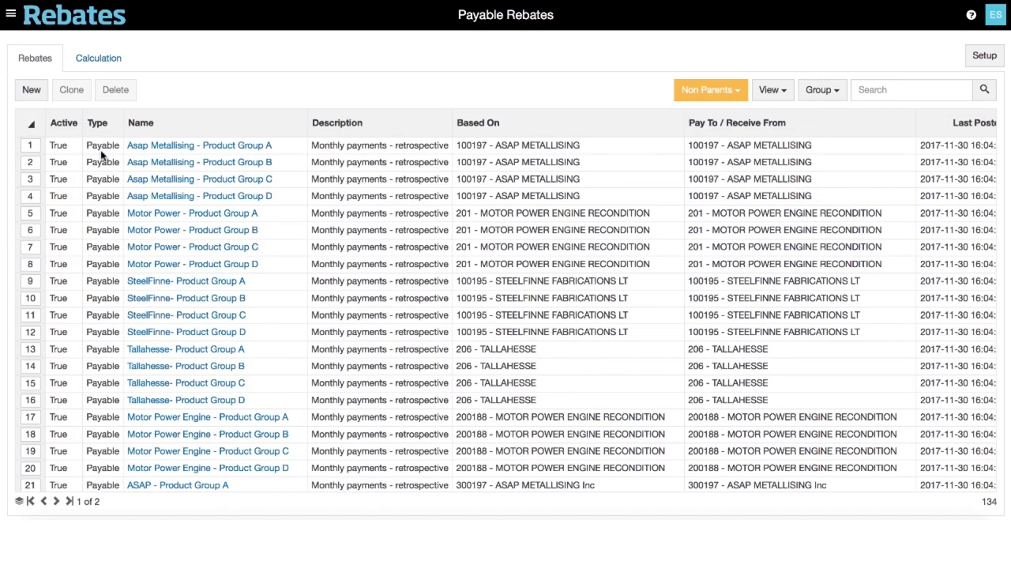
# Step: Open the Asap Metallising - Product Group A rebate and review its Product Class A - Lumination inclusion
pyautogui.click(154, 147)
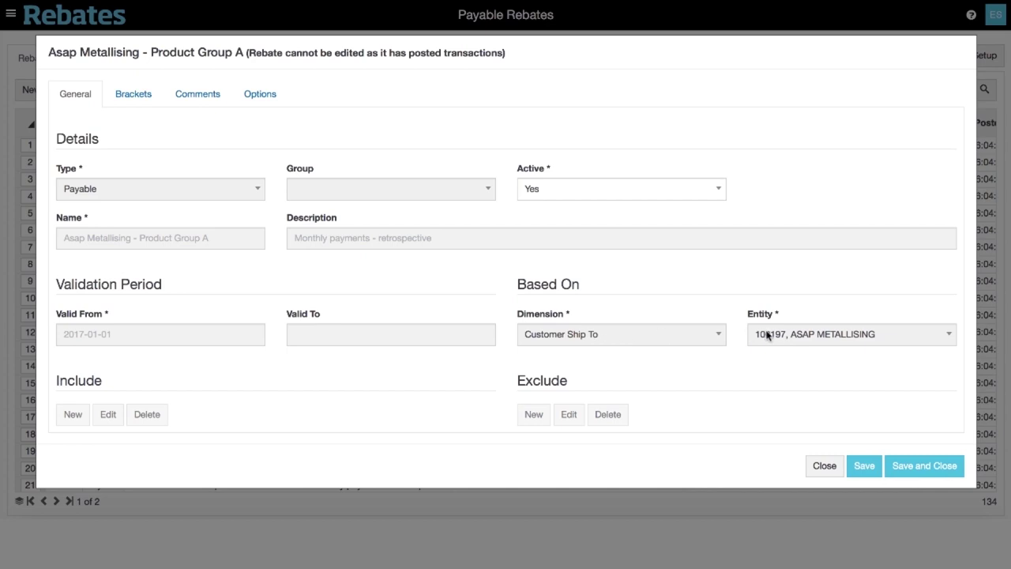
pyautogui.scroll(-2, 431, 393)
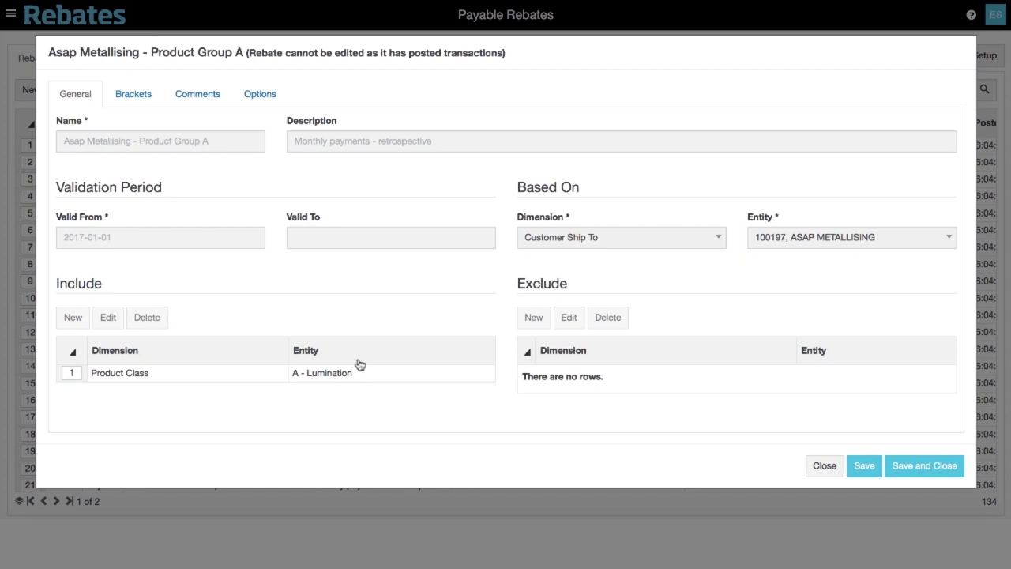
# Step: Review the rebate's brackets: monthly retrospective percentage, 1% up to 1000
pyautogui.click(145, 95)
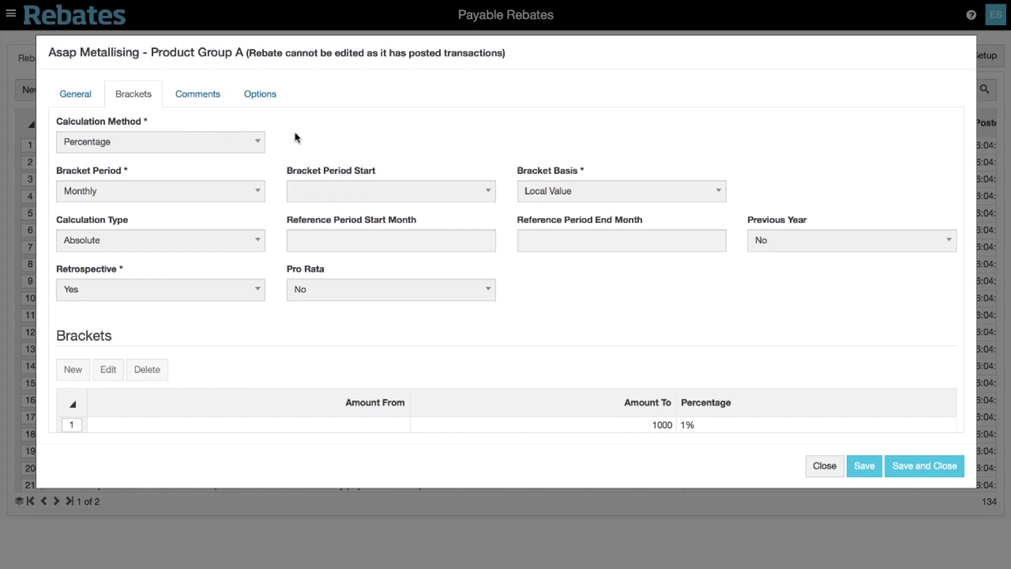
pyautogui.scroll(-2, 295, 138)
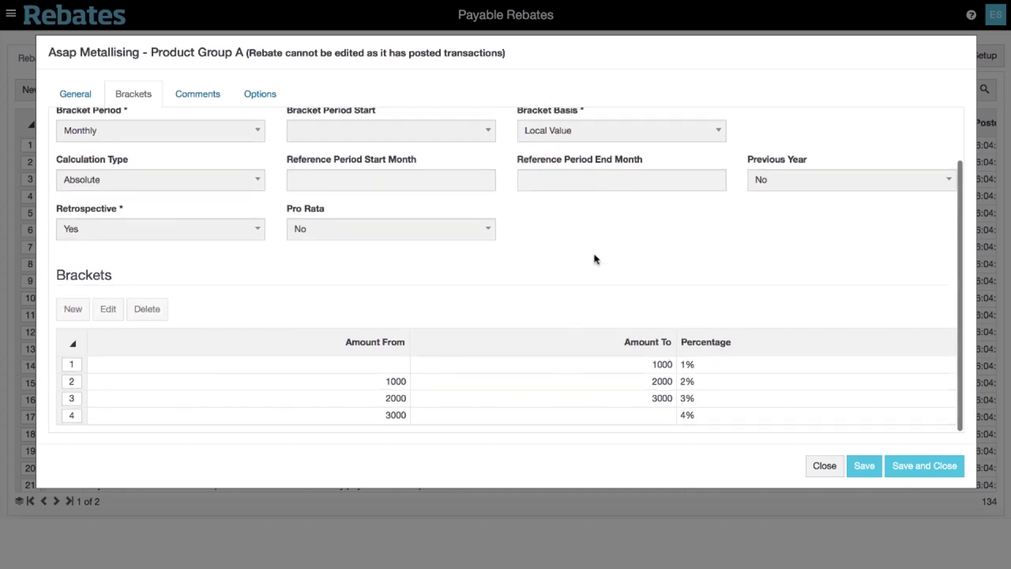
pyautogui.scroll(2, 595, 259)
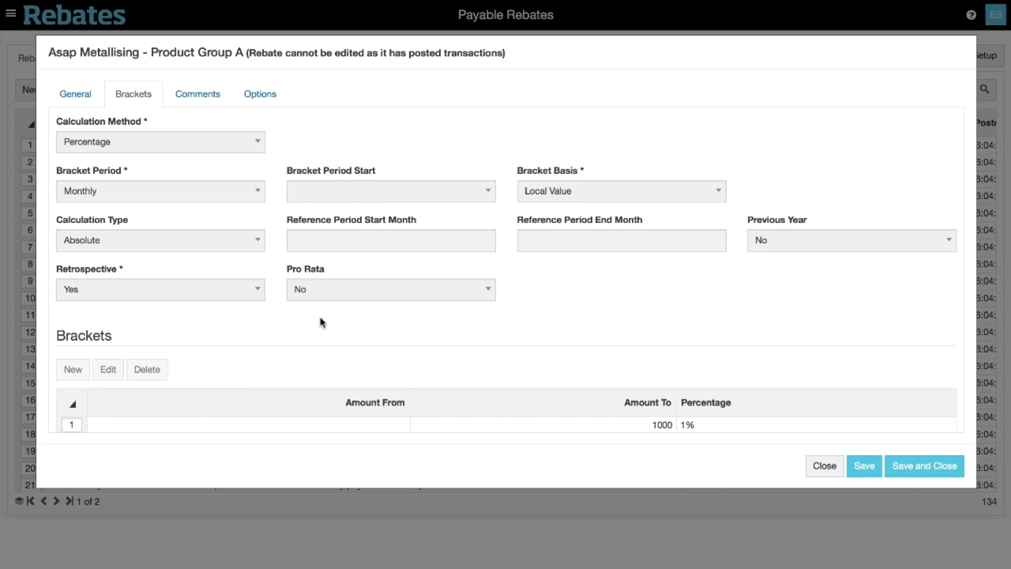
# Step: Review the rebate's comments and payment options, then close it unchanged
pyautogui.click(212, 94)
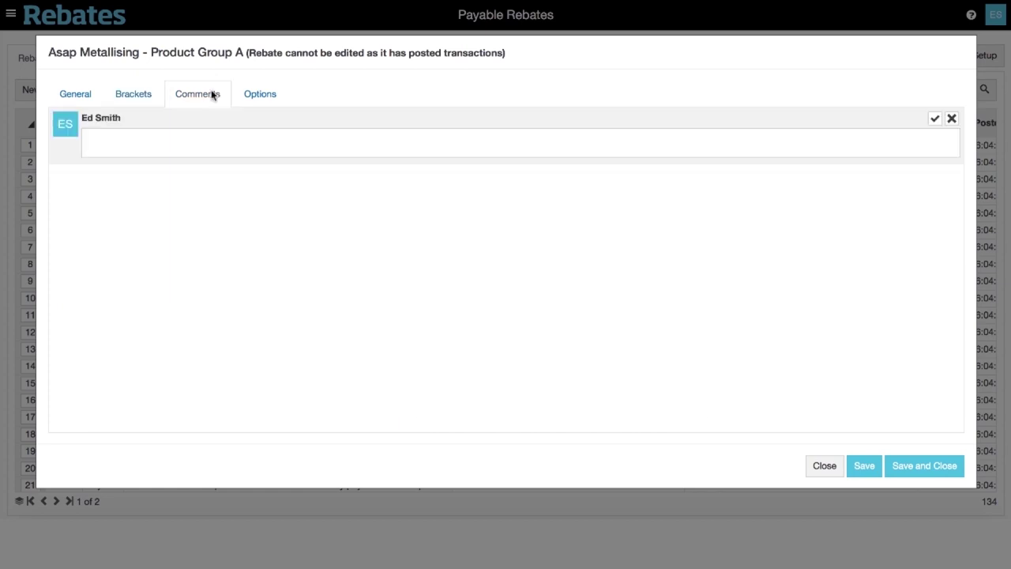
pyautogui.click(262, 92)
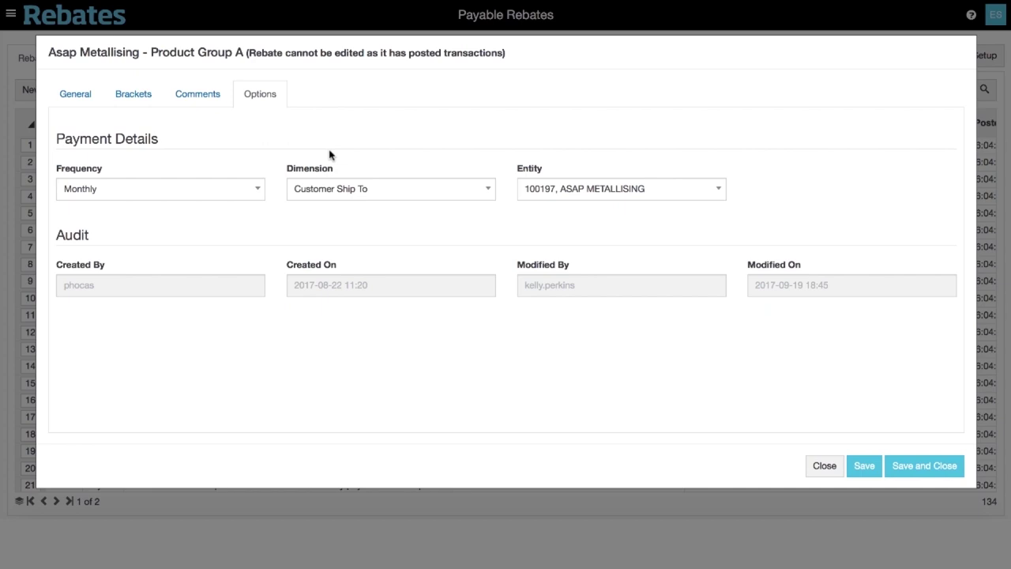
pyautogui.click(824, 474)
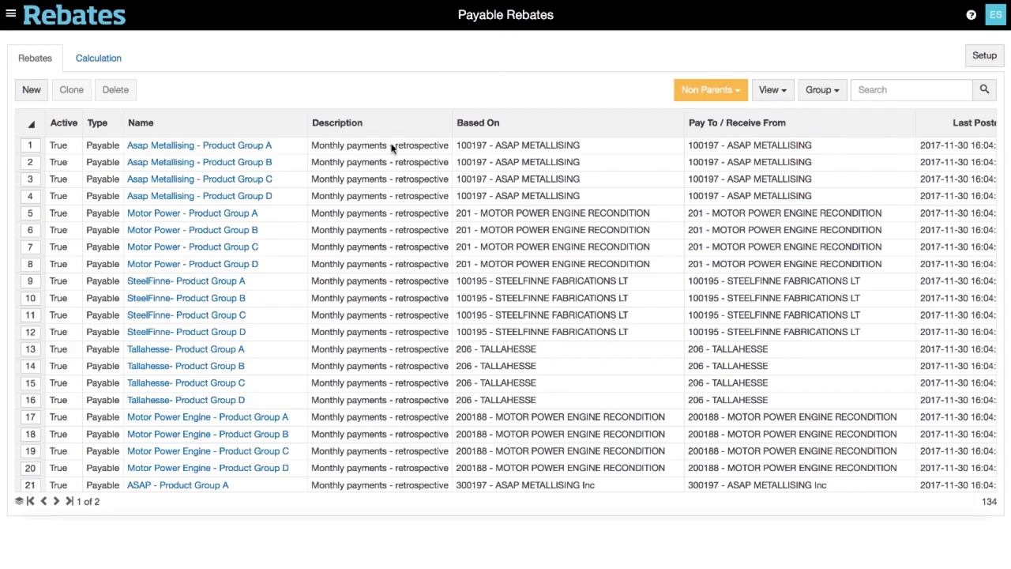
# Step: Run a calculation for the Asap Metallising - Product Group A rebate
pyautogui.click(112, 62)
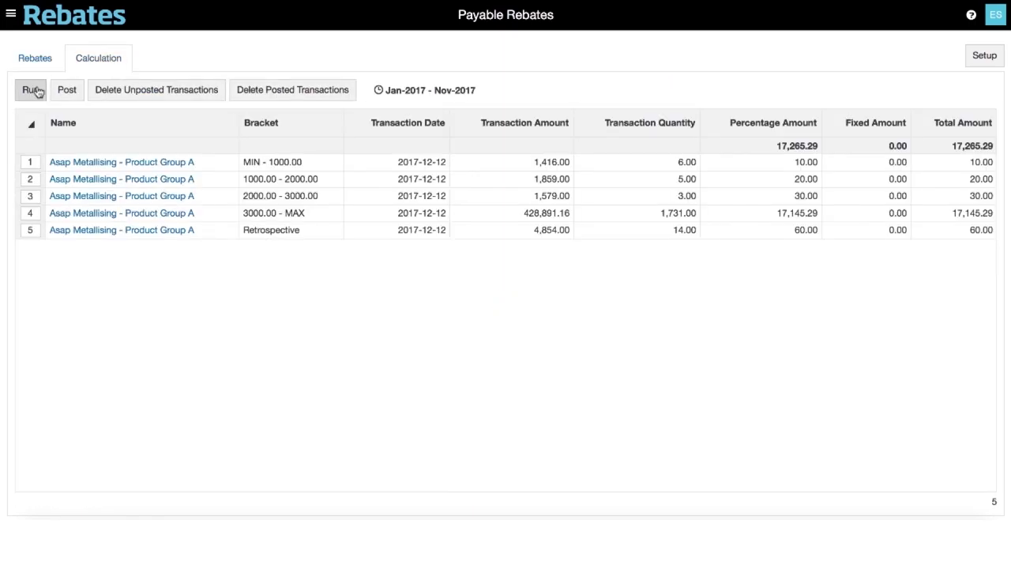
pyautogui.click(35, 90)
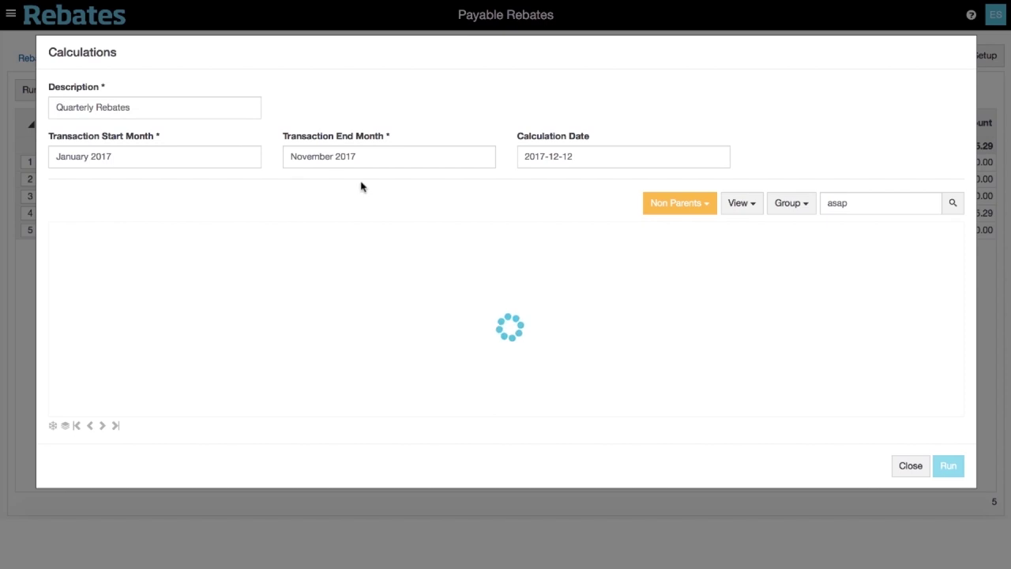
pyautogui.click(68, 261)
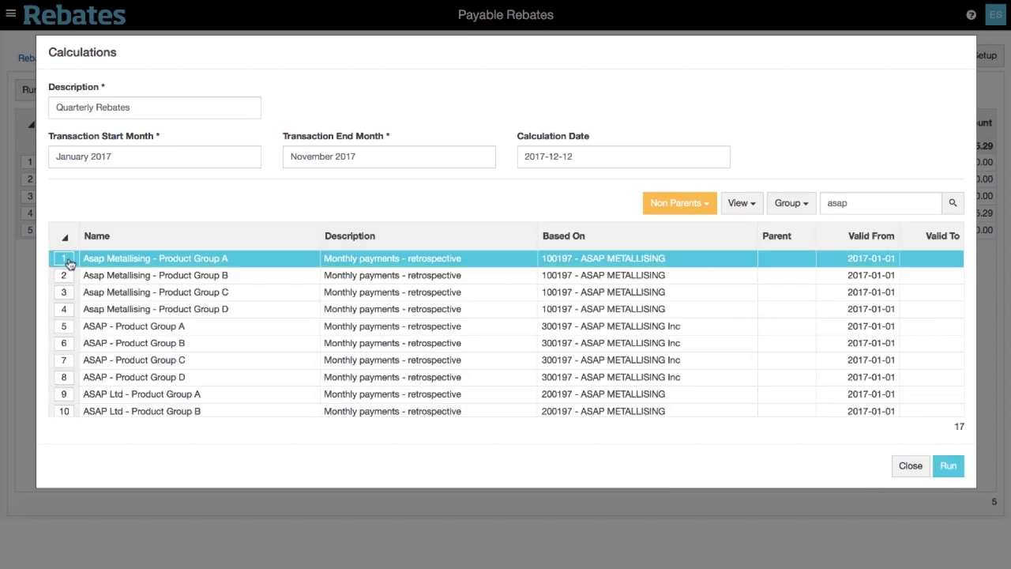
pyautogui.click(948, 465)
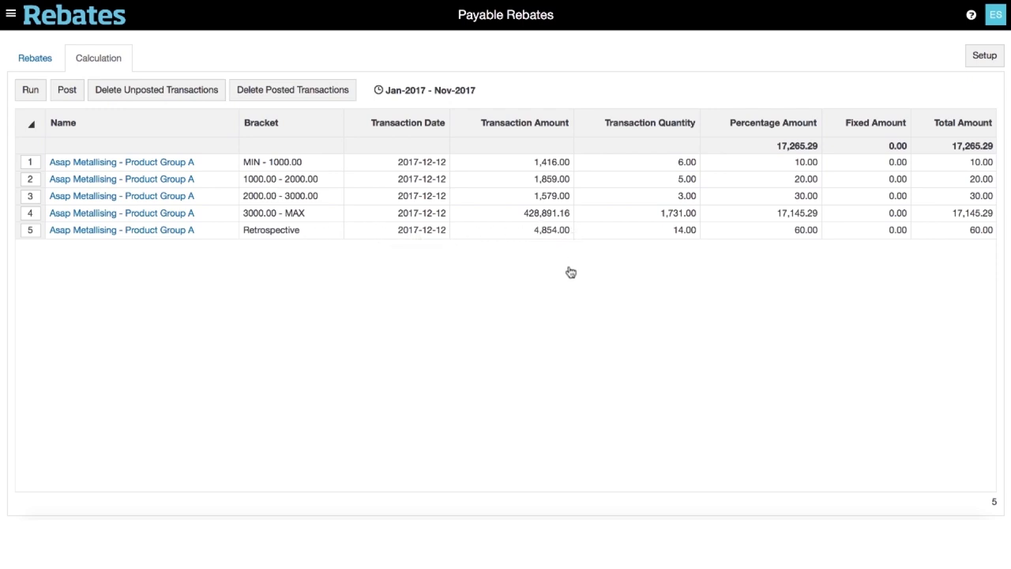
# Step: Inspect the MIN - 1000.00 bracket's unposted transactions, then return to the rebates list
pyautogui.click(183, 164)
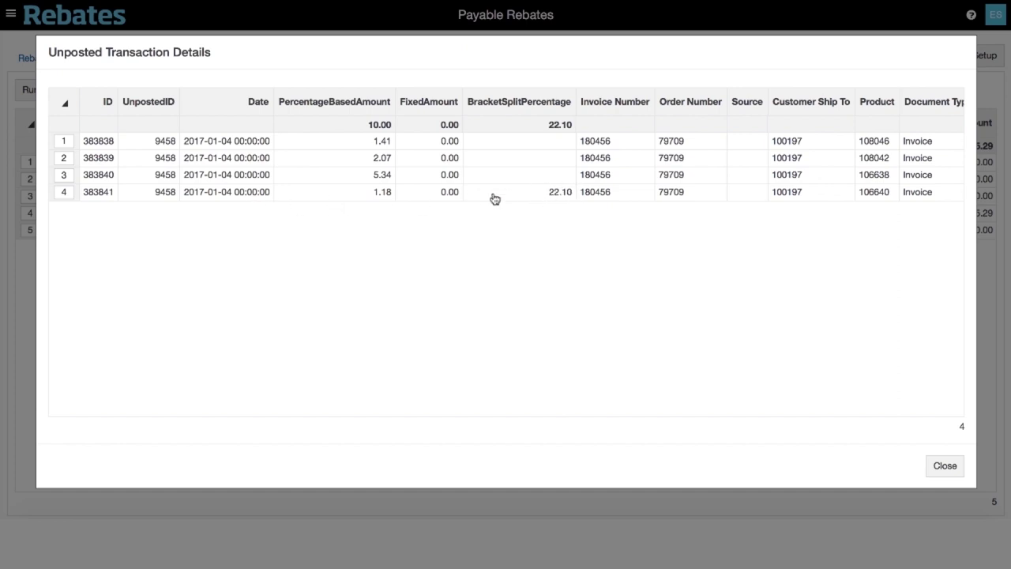
pyautogui.click(930, 464)
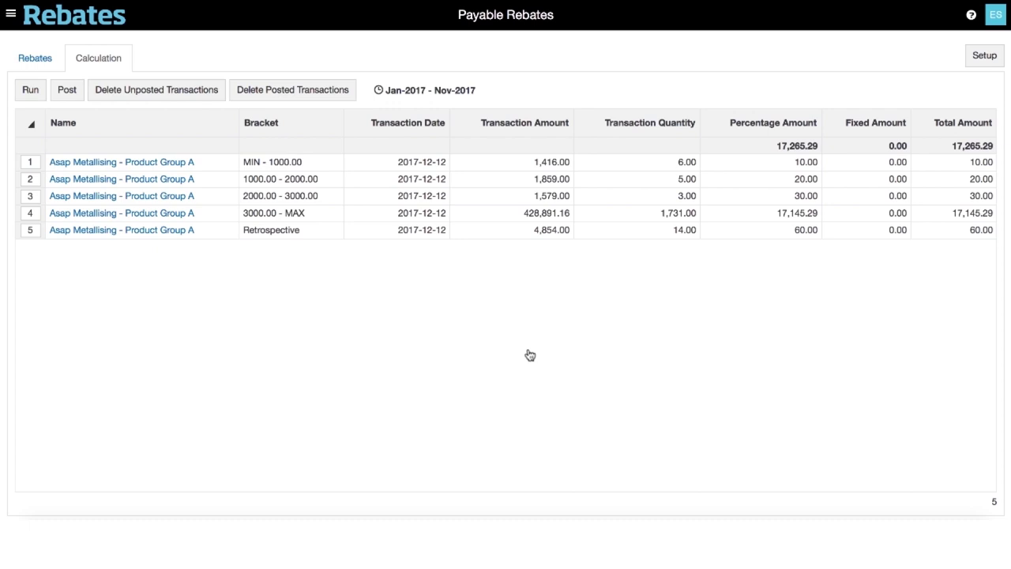
pyautogui.click(39, 59)
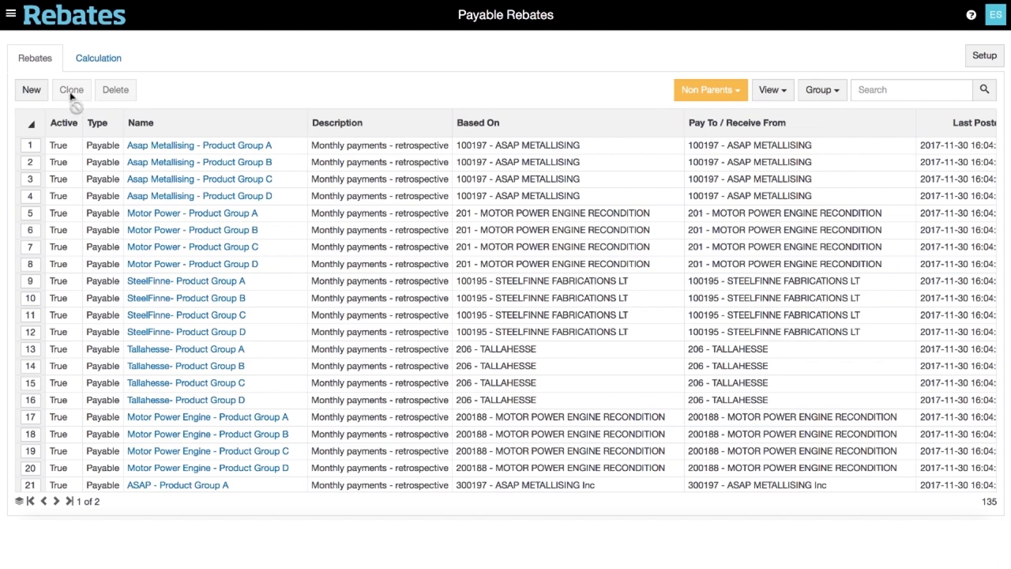
# Step: Create a Payable rebate 'ASAP - Product Group A 2018' described 'All Group A Except Downlights'
pyautogui.click(32, 90)
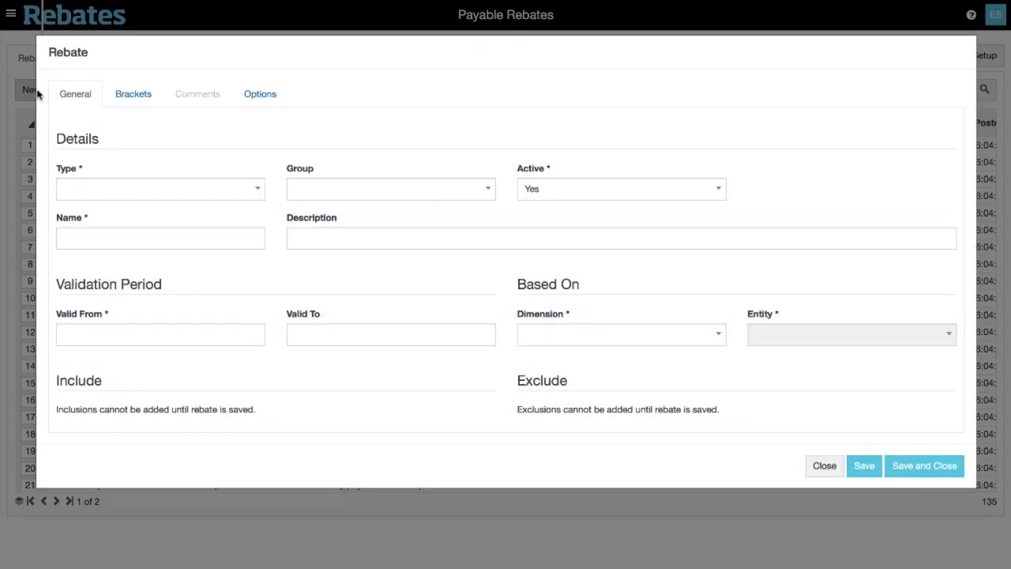
pyautogui.click(118, 191)
pyautogui.click(119, 211)
pyautogui.click(116, 237)
pyautogui.write('ASAP - Pr')
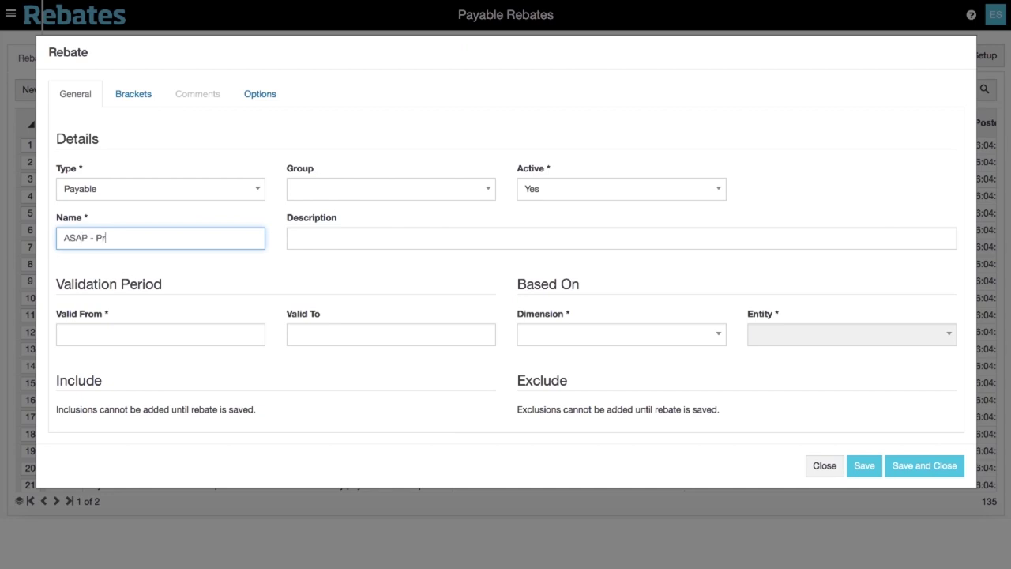
pyautogui.write('oduct Group A 2018')
pyautogui.press('Tab')
pyautogui.write('All Group ')
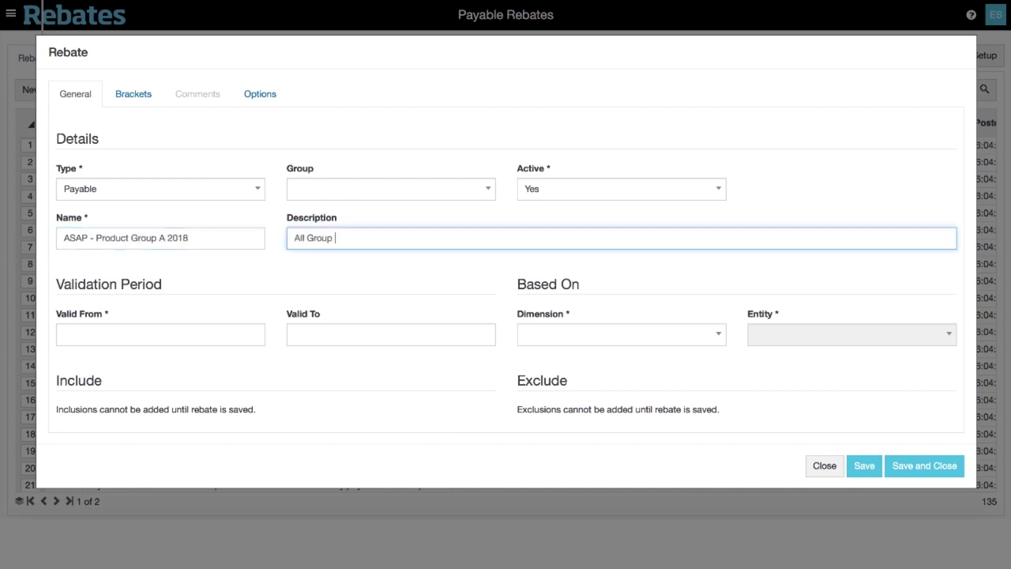
pyautogui.write('A Except Downlights')
# Step: Set the rebate's valid-from date to 1 January 2018
pyautogui.click(84, 332)
pyautogui.click(199, 164)
pyautogui.click(90, 201)
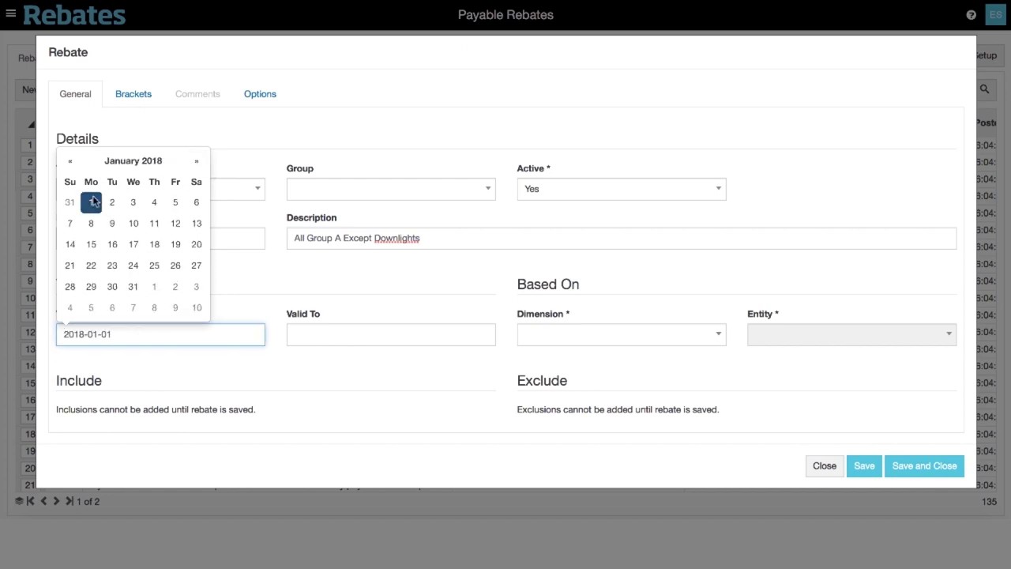
pyautogui.click(422, 305)
# Step: Base the rebate on Customer Ship To 100197, ASAP METALLISING, and start the bracket settings
pyautogui.click(589, 336)
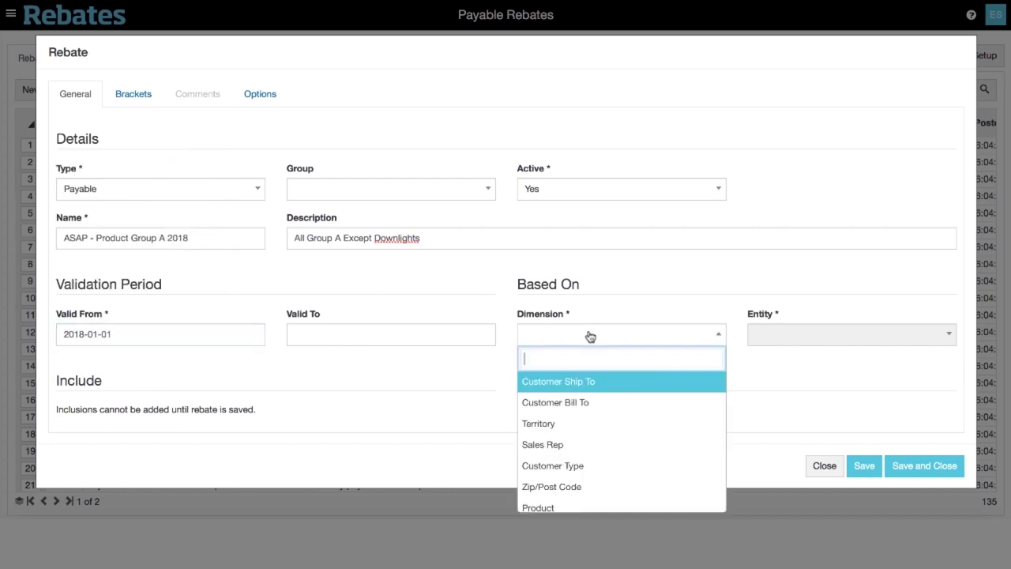
pyautogui.click(592, 387)
pyautogui.click(773, 340)
pyautogui.write('ASAP')
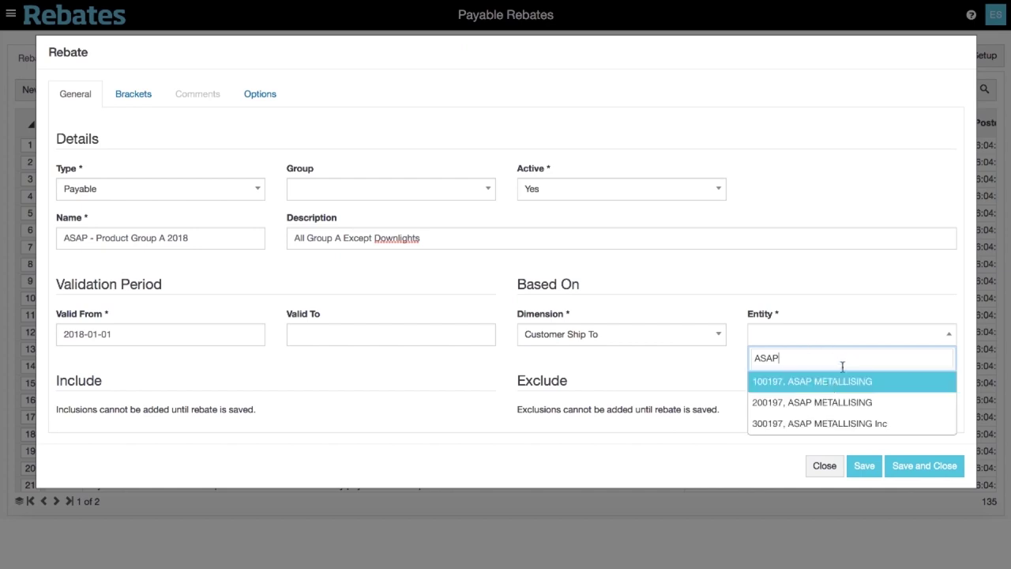
pyautogui.click(830, 381)
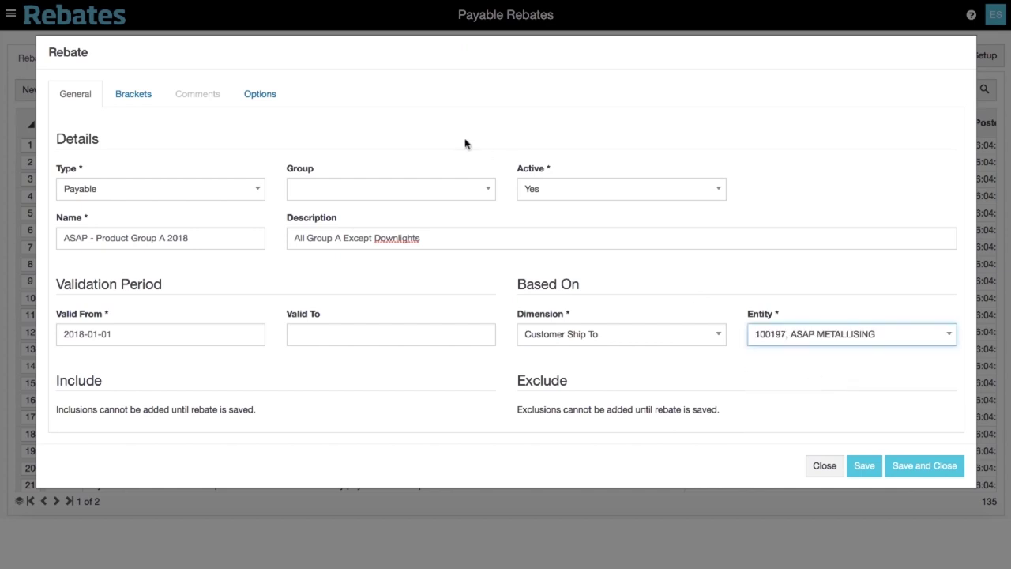
pyautogui.click(146, 94)
pyautogui.click(187, 143)
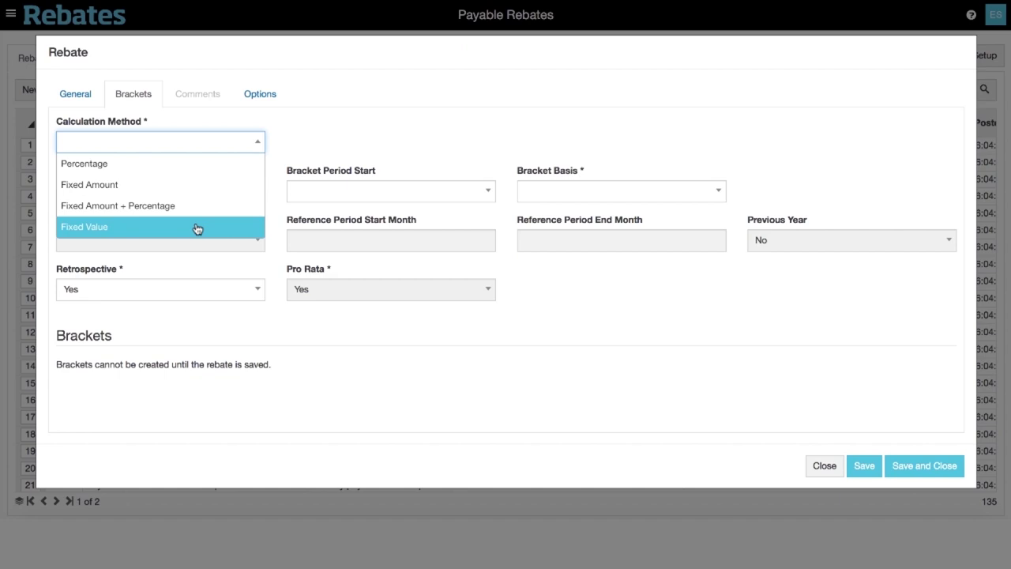
# Step: Set brackets to Percentage, Yearly, Growth from January, on Local Value versus previous year
pyautogui.click(198, 170)
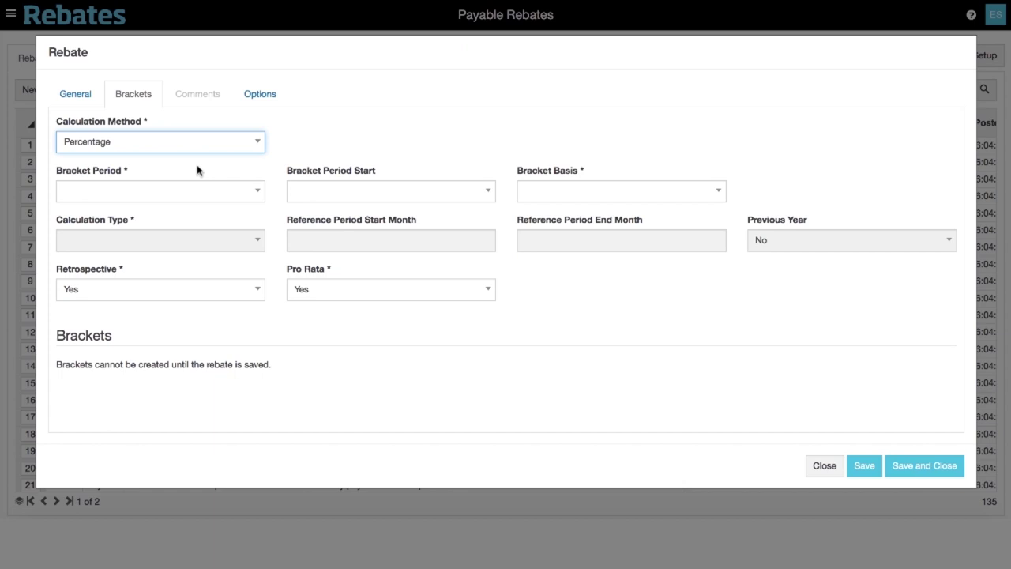
pyautogui.click(198, 190)
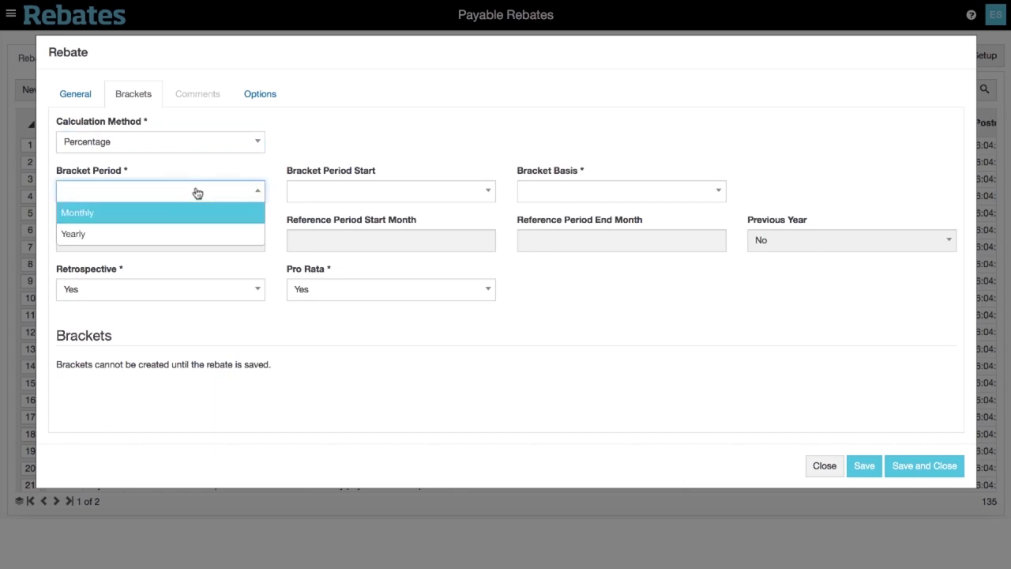
pyautogui.click(192, 239)
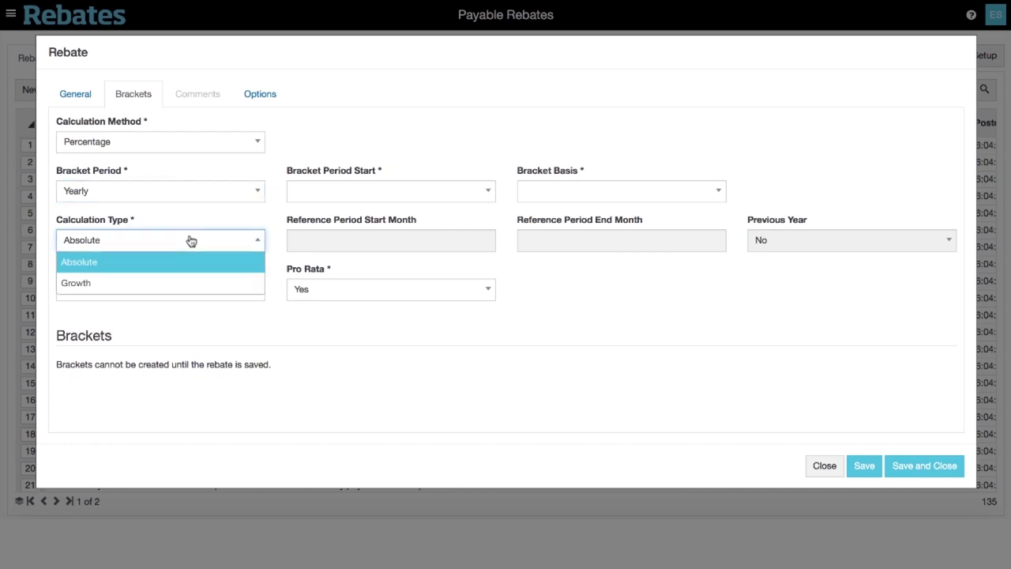
pyautogui.click(177, 283)
pyautogui.click(348, 194)
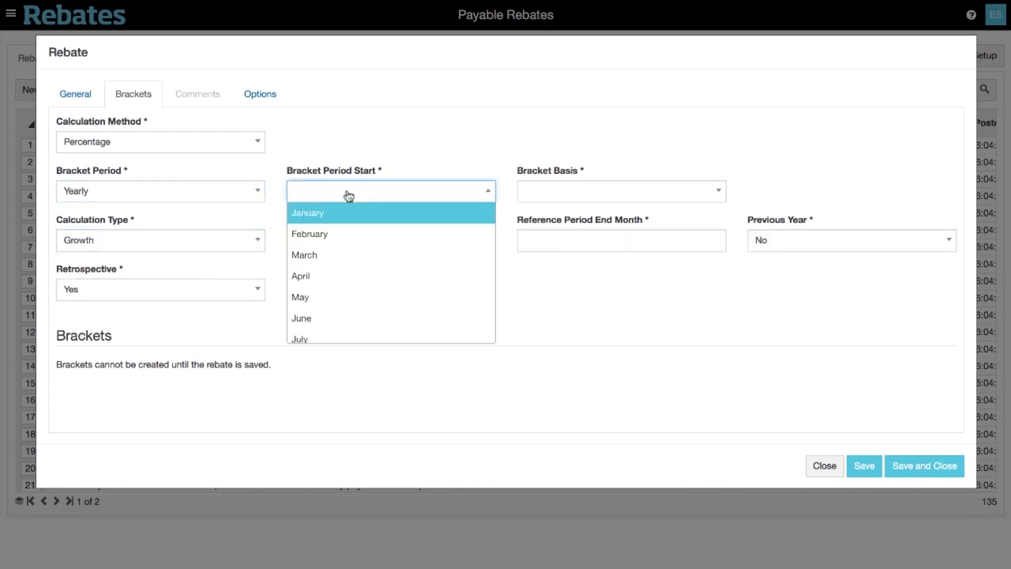
pyautogui.click(349, 218)
pyautogui.click(553, 198)
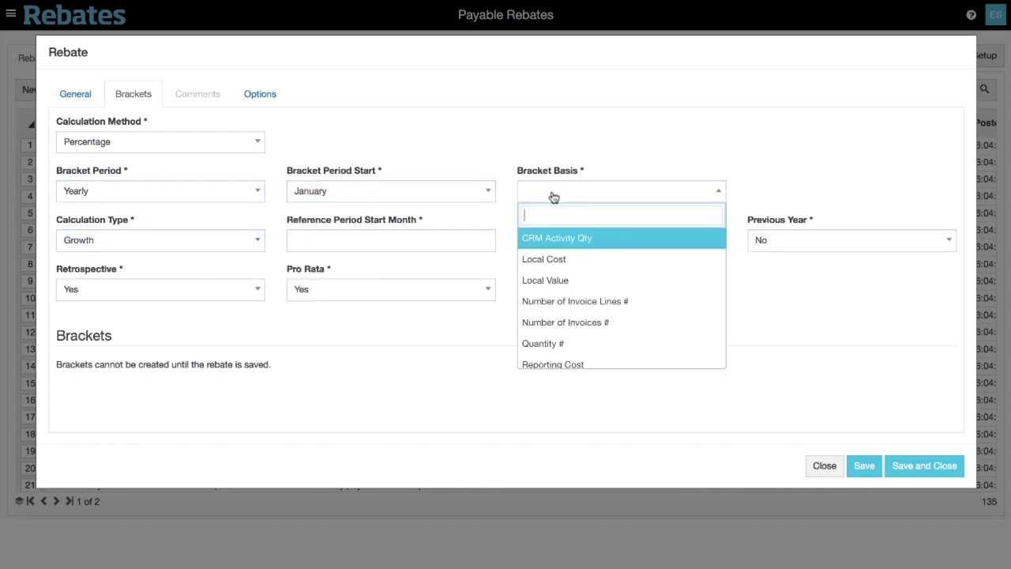
pyautogui.click(561, 281)
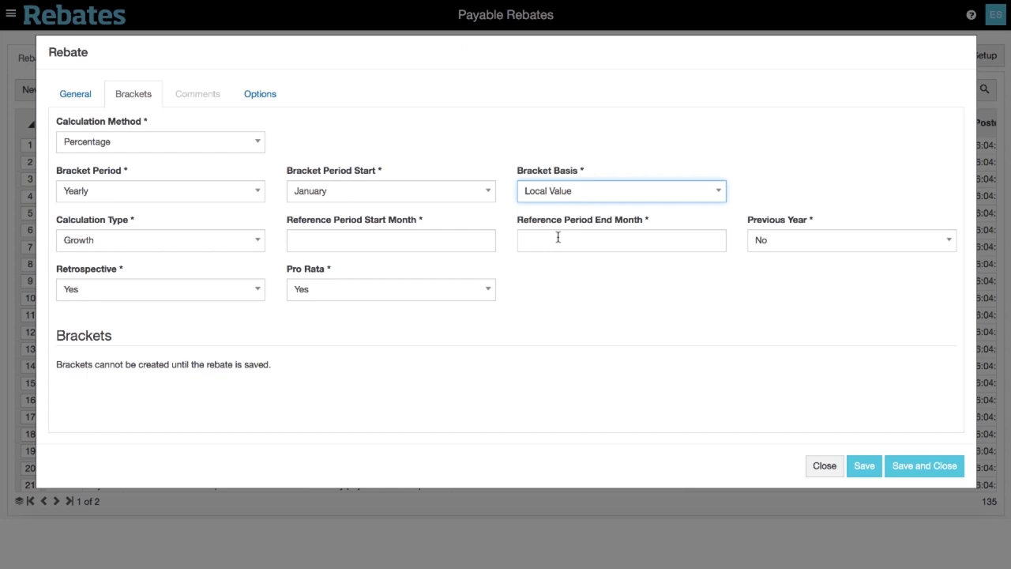
pyautogui.click(764, 249)
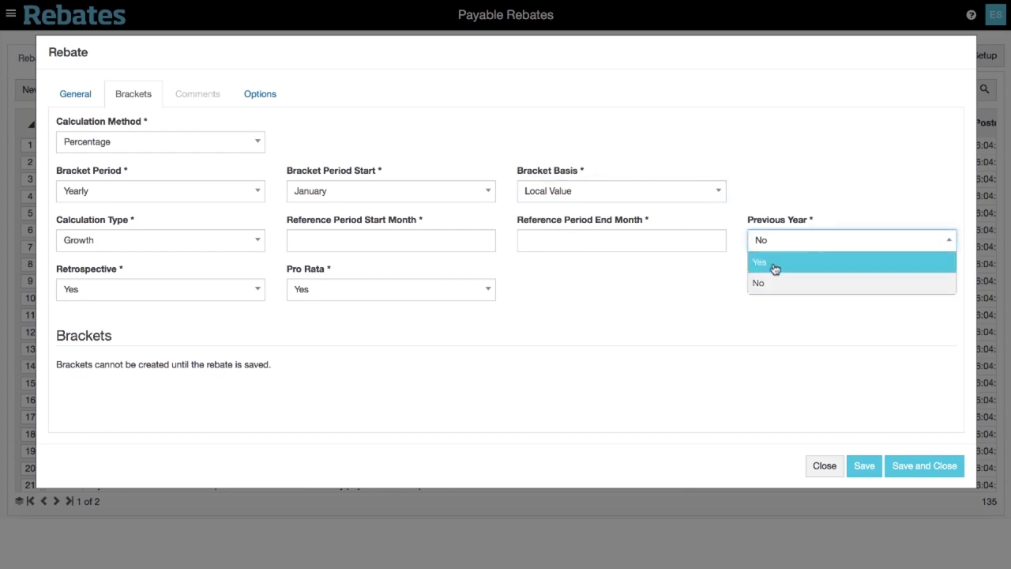
pyautogui.click(774, 266)
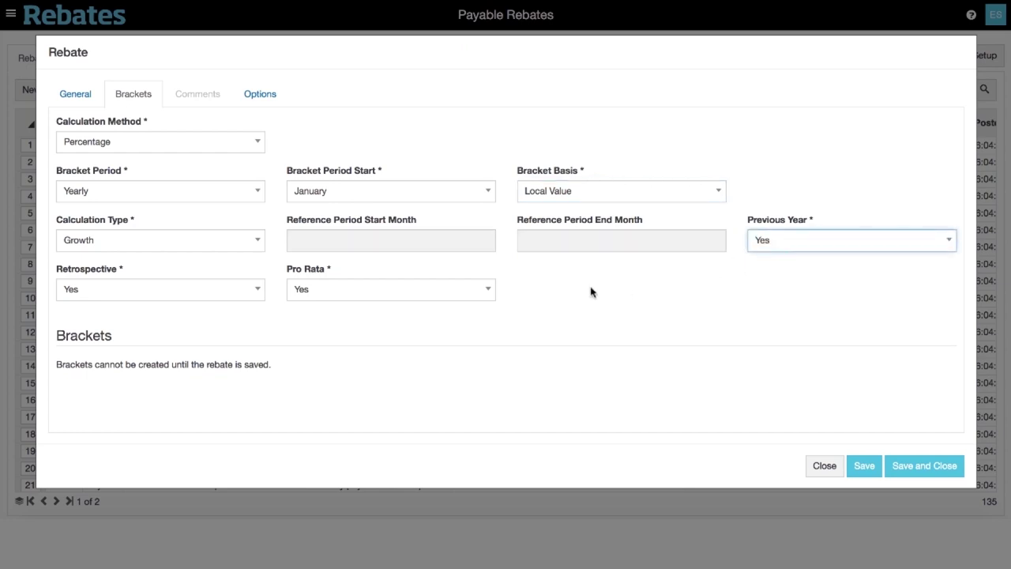
# Step: Pay the rebate quarterly to Customer Ship To ASAP METALLISING (100197) and save it
pyautogui.click(261, 95)
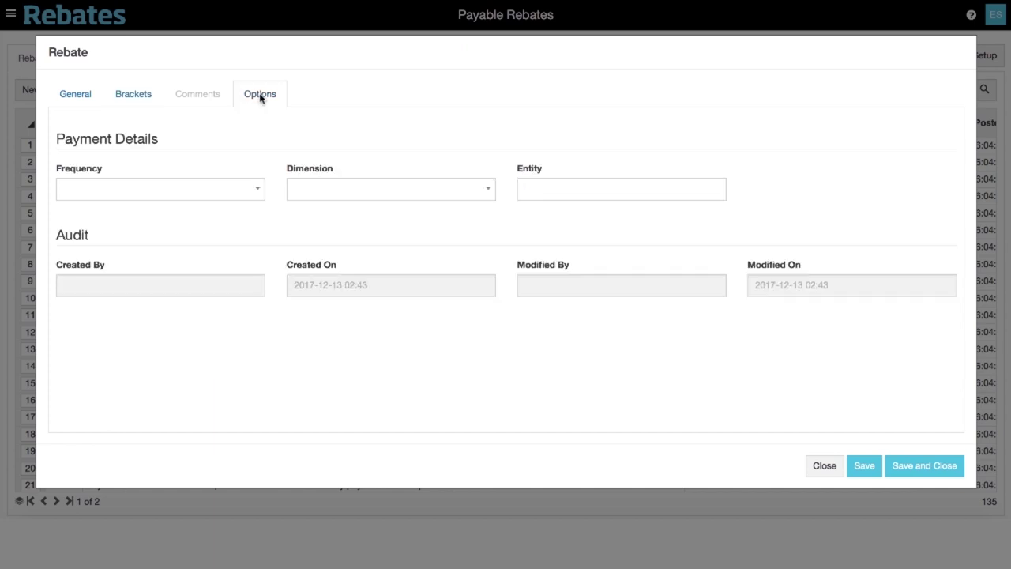
pyautogui.click(213, 189)
pyautogui.click(190, 254)
pyautogui.click(436, 193)
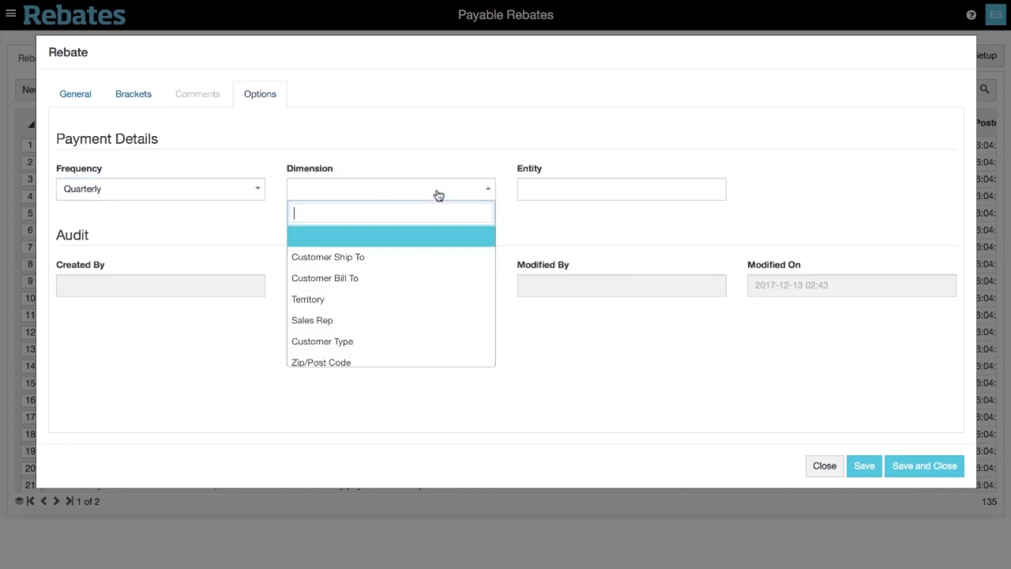
pyautogui.click(404, 269)
pyautogui.click(553, 193)
pyautogui.write('ASAP')
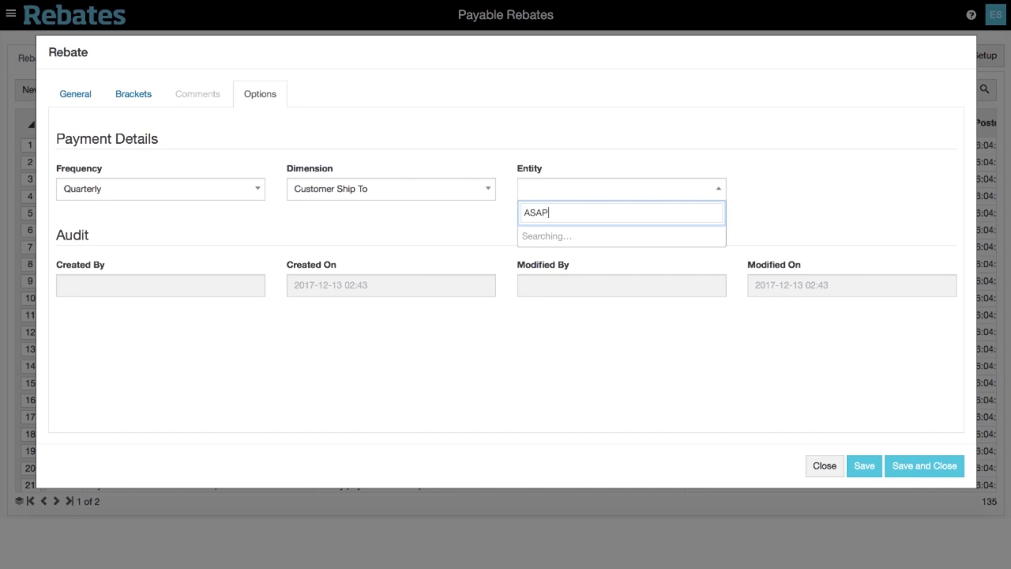
pyautogui.click(643, 237)
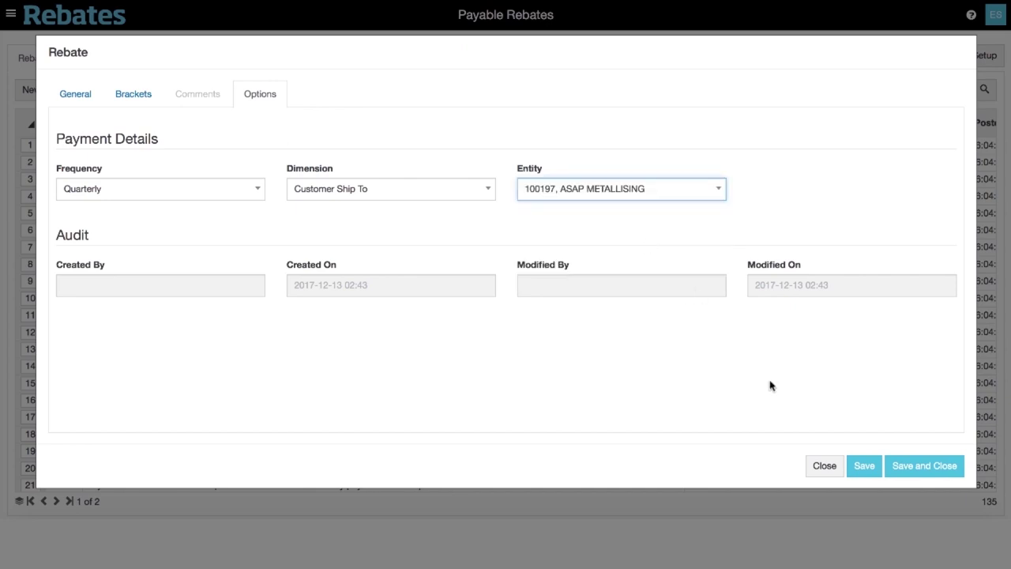
pyautogui.click(857, 466)
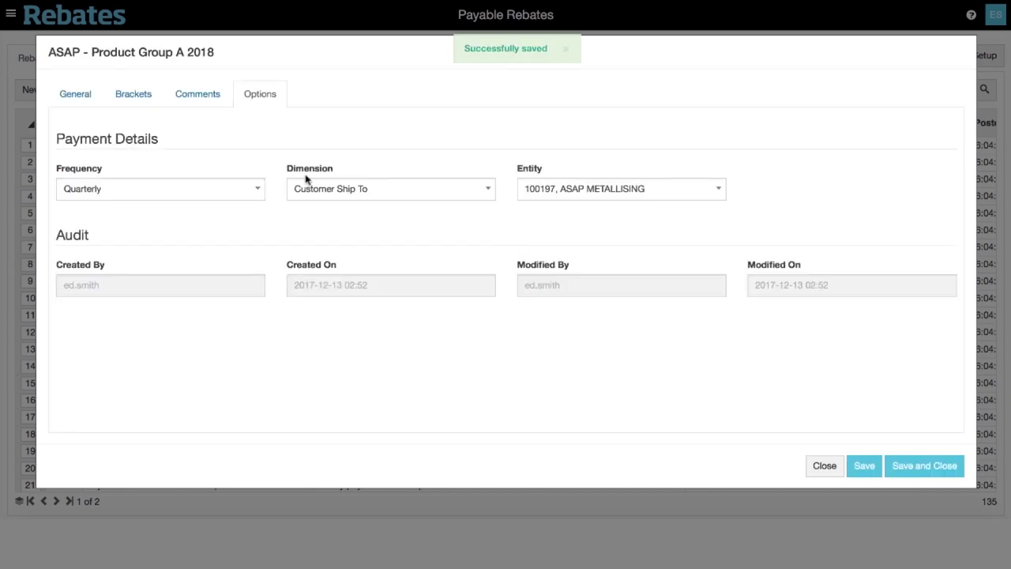
pyautogui.click(77, 95)
# Step: Add and save an inclusion rule for Product Class A - Lumination
pyautogui.scroll(-3, 284, 190)
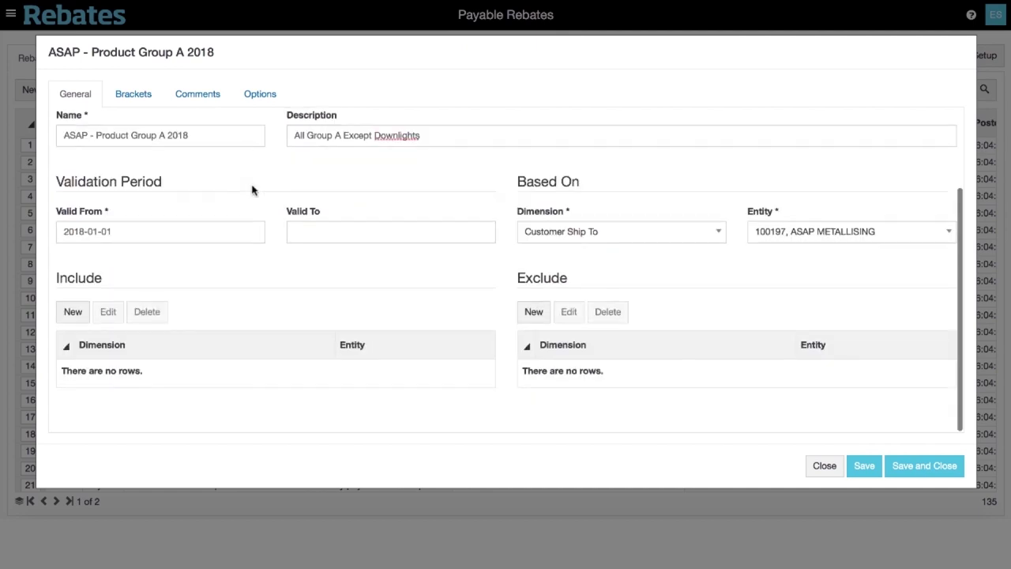
pyautogui.click(72, 316)
pyautogui.click(539, 232)
pyautogui.scroll(-3, 512, 372)
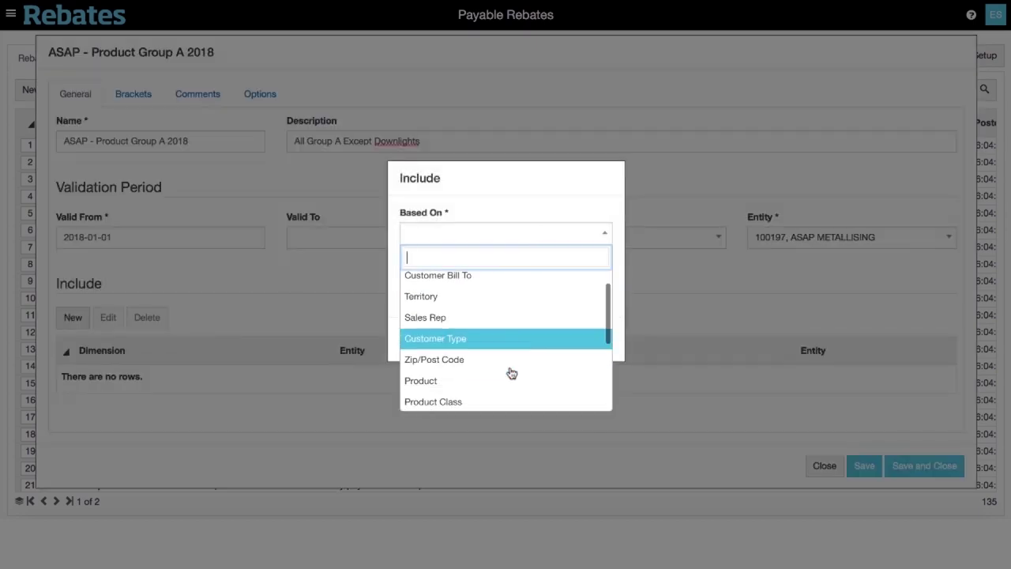
pyautogui.click(512, 360)
pyautogui.click(528, 283)
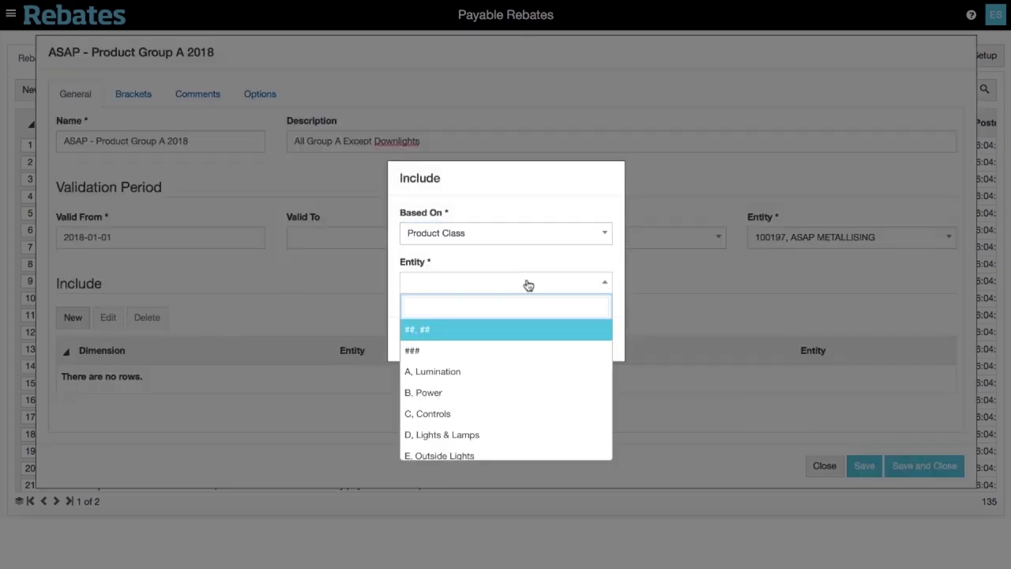
pyautogui.click(487, 379)
pyautogui.click(594, 341)
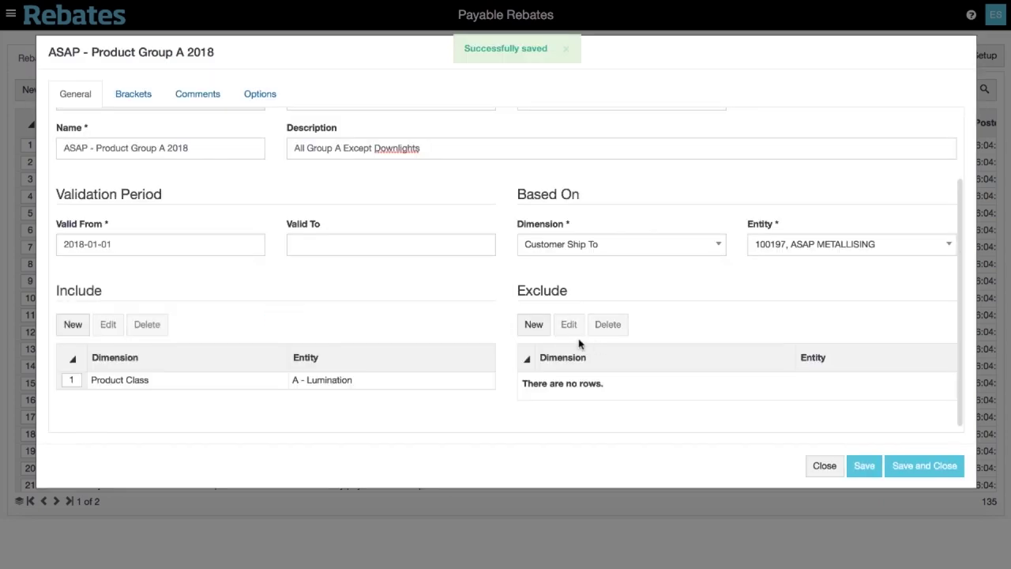
# Step: Add and save an exclusion rule for Product Sub Class DL - Downlights
pyautogui.click(537, 327)
pyautogui.click(542, 237)
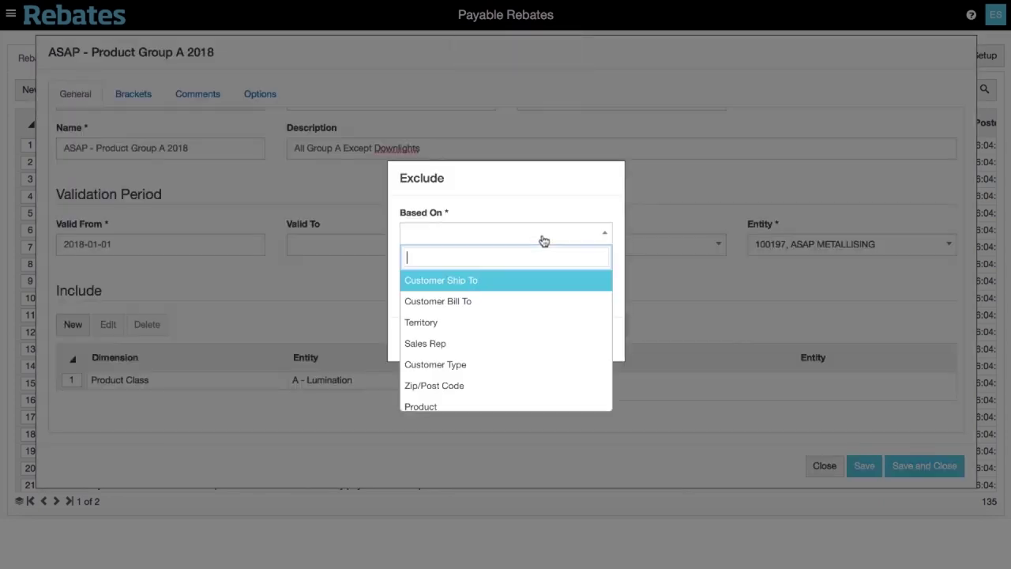
pyautogui.scroll(-3, 526, 303)
pyautogui.click(510, 350)
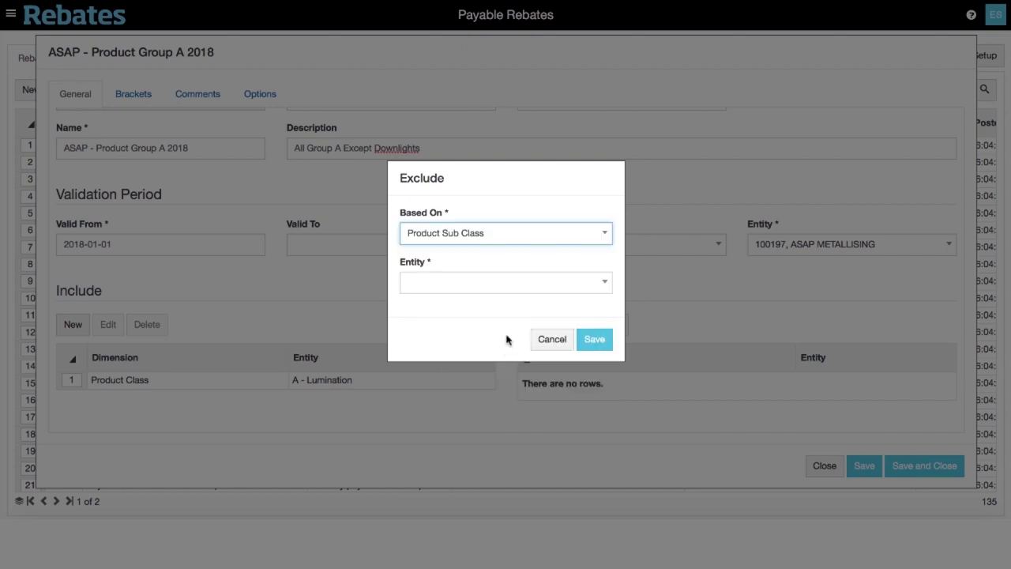
pyautogui.click(517, 284)
pyautogui.click(476, 438)
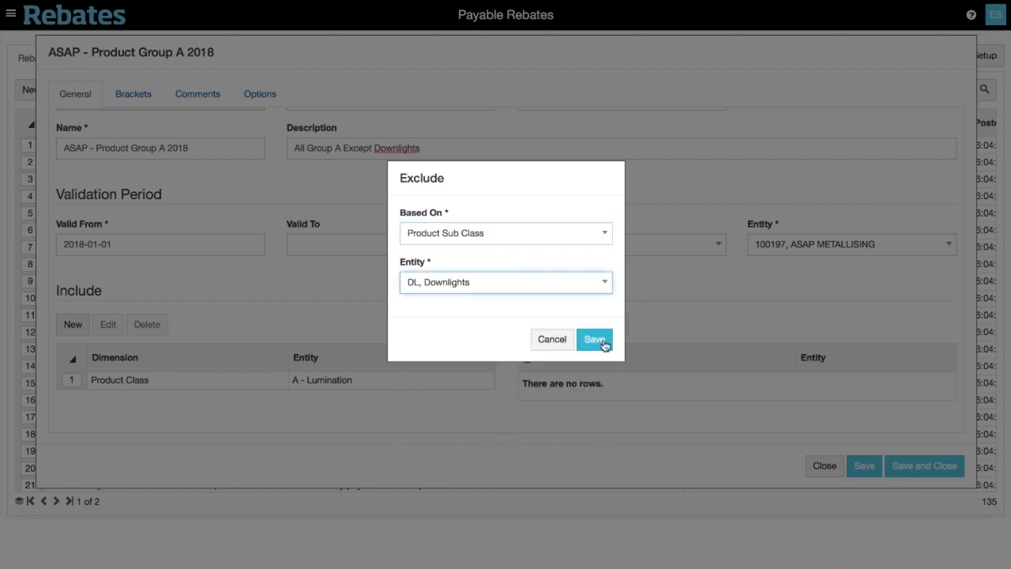
pyautogui.click(594, 341)
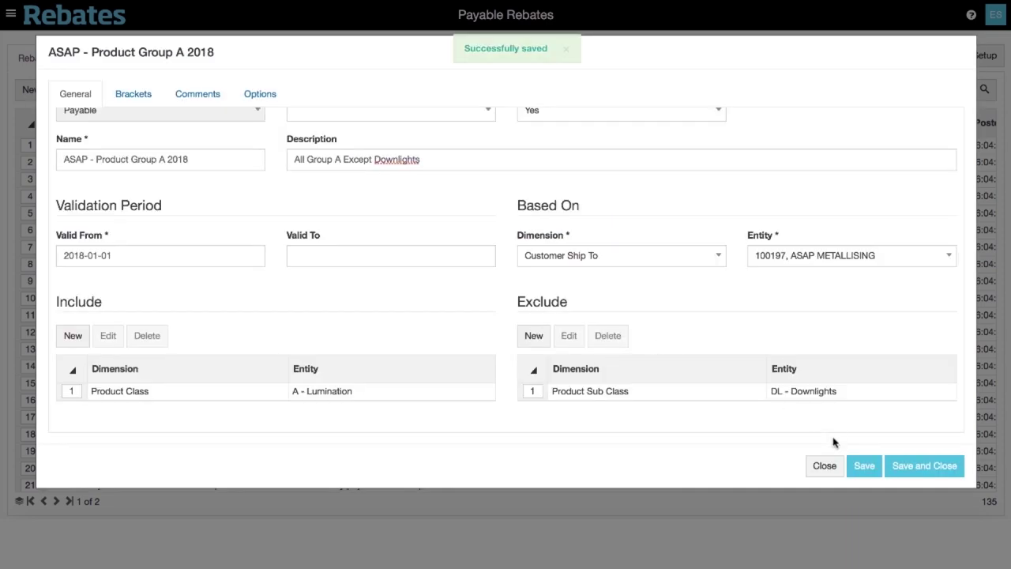
# Step: Add a growth bracket from 10% to 20% paying a 2% rebate
pyautogui.click(161, 105)
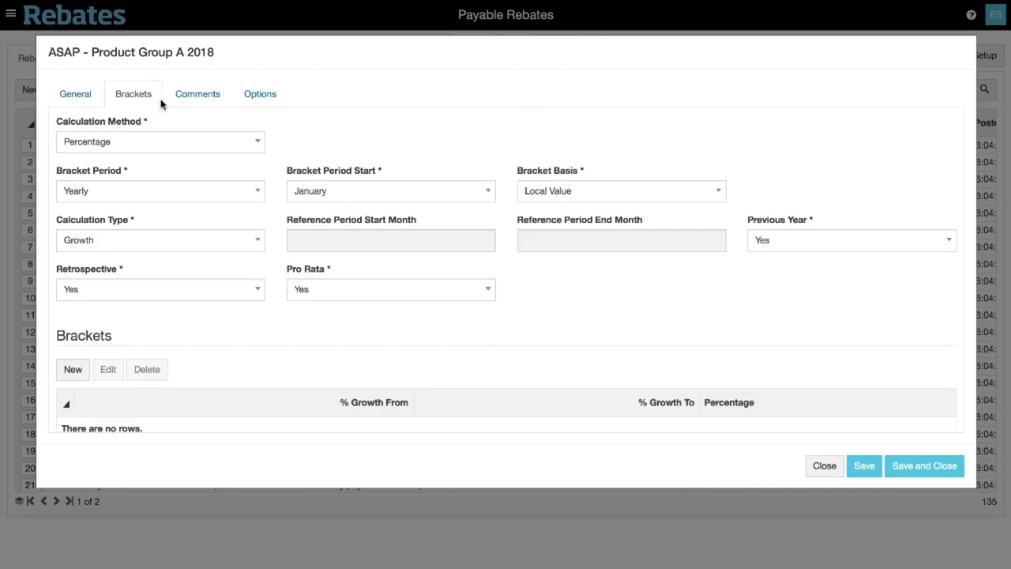
pyautogui.click(73, 370)
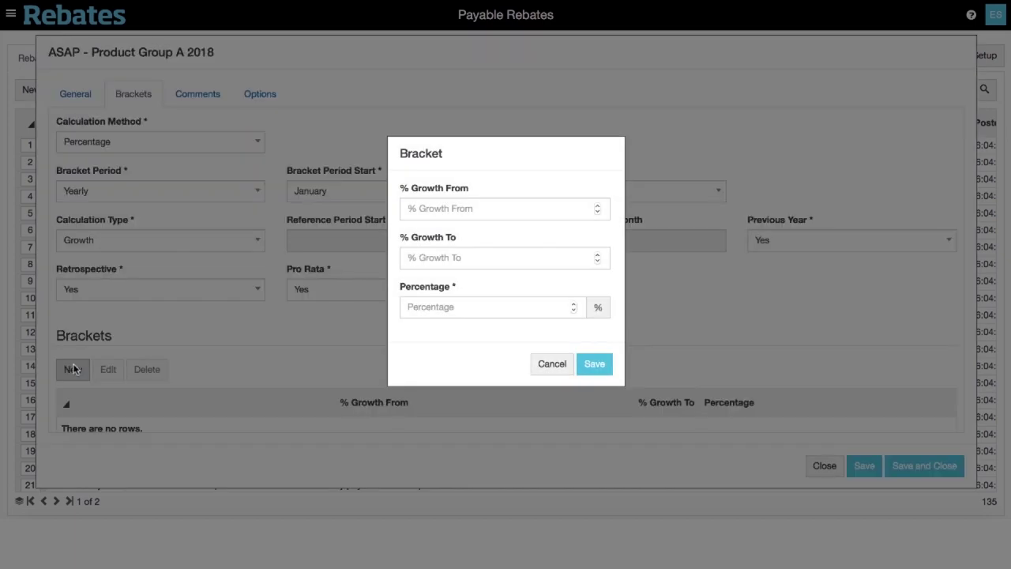
pyautogui.click(435, 208)
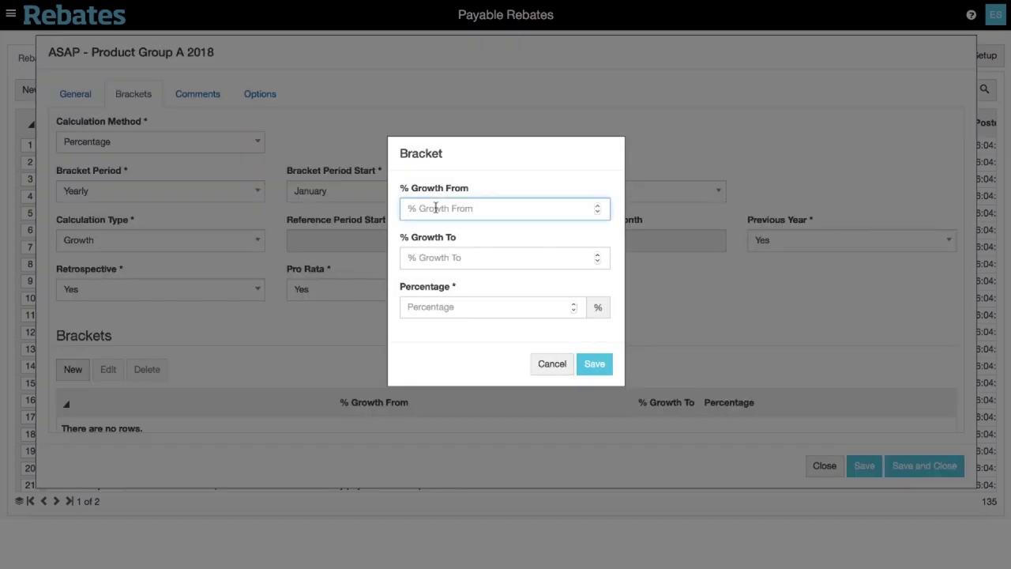
pyautogui.write('10')
pyautogui.press('Tab')
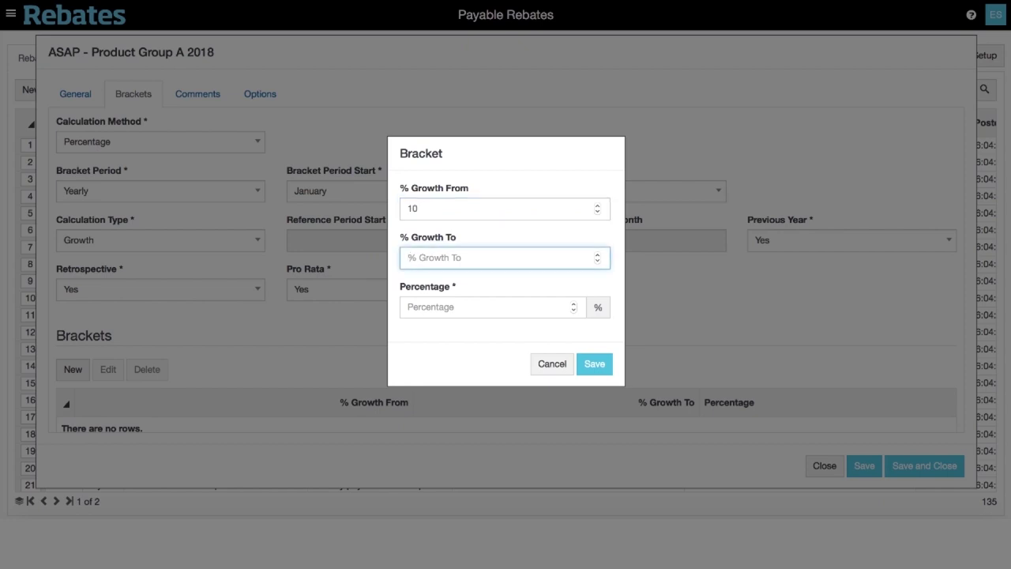
pyautogui.write('20')
pyautogui.press('Tab')
pyautogui.write('2')
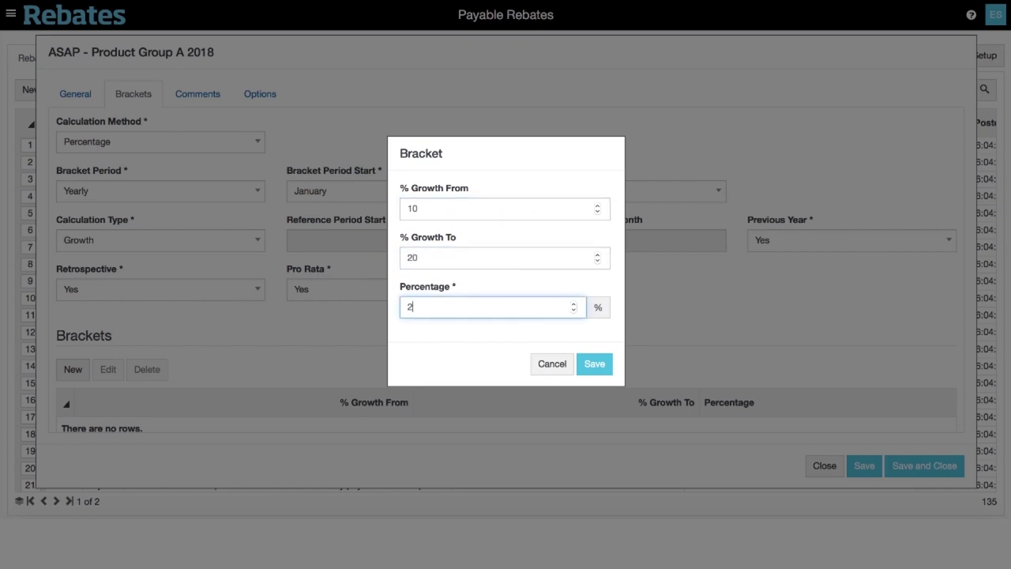
pyautogui.click(602, 366)
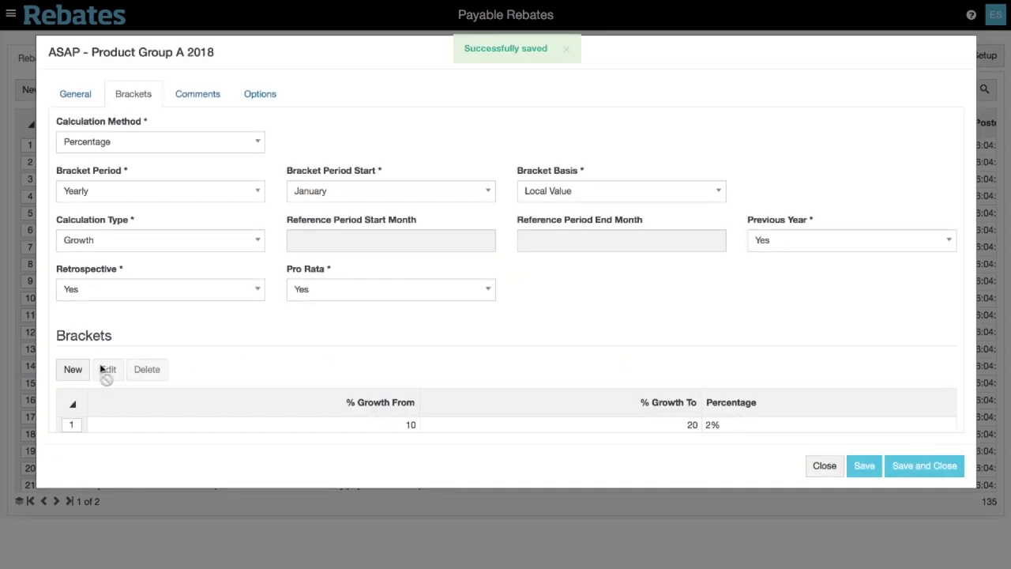
# Step: Add a second bracket from 20% paying 3%, then save and close the rebate
pyautogui.click(75, 369)
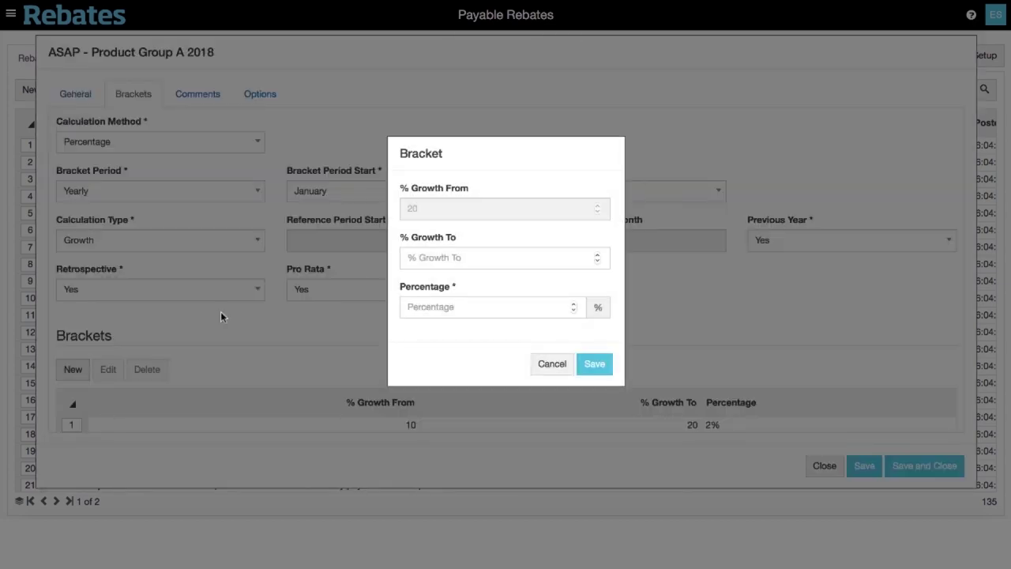
pyautogui.click(447, 305)
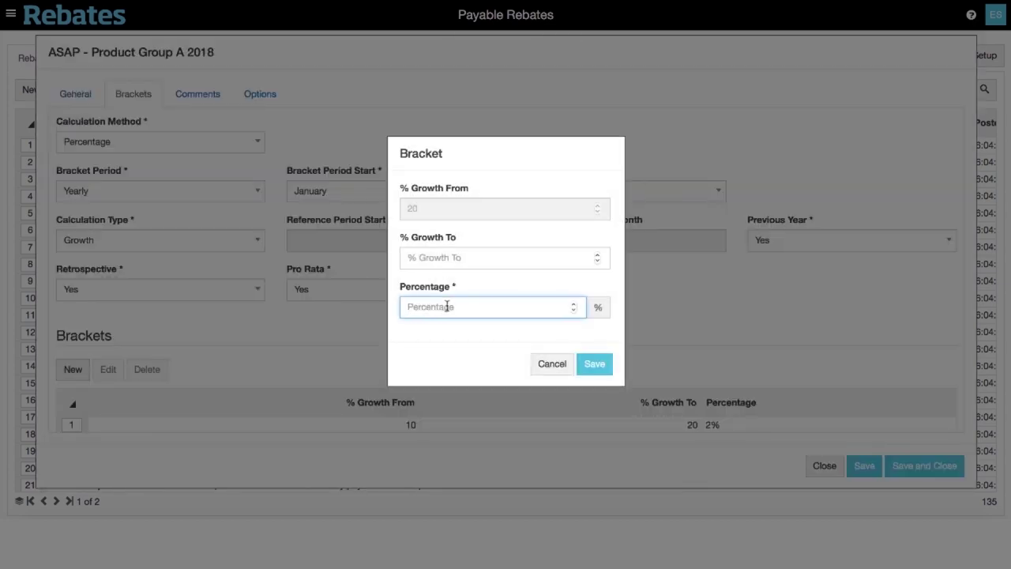
pyautogui.write('3')
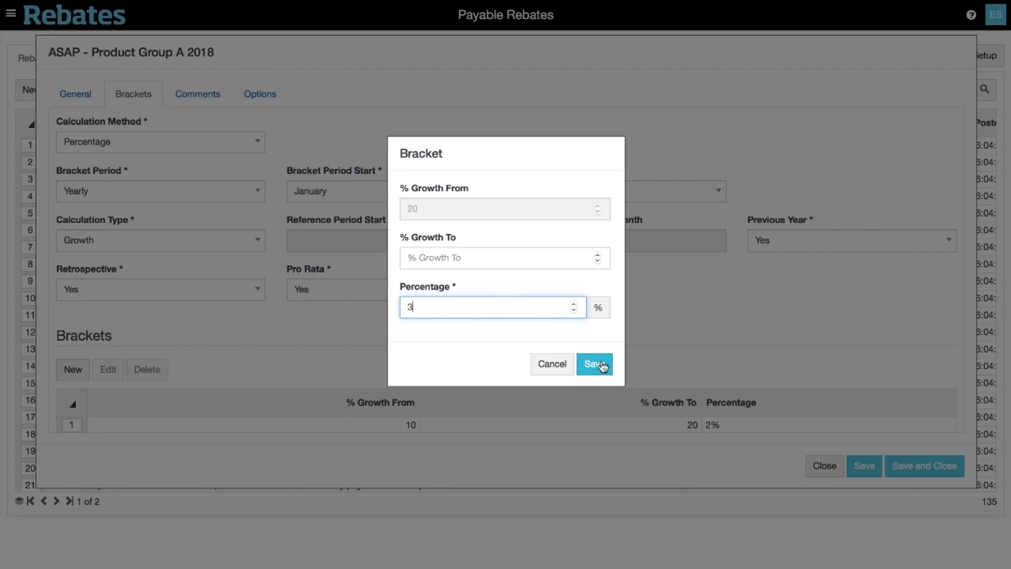
pyautogui.click(602, 366)
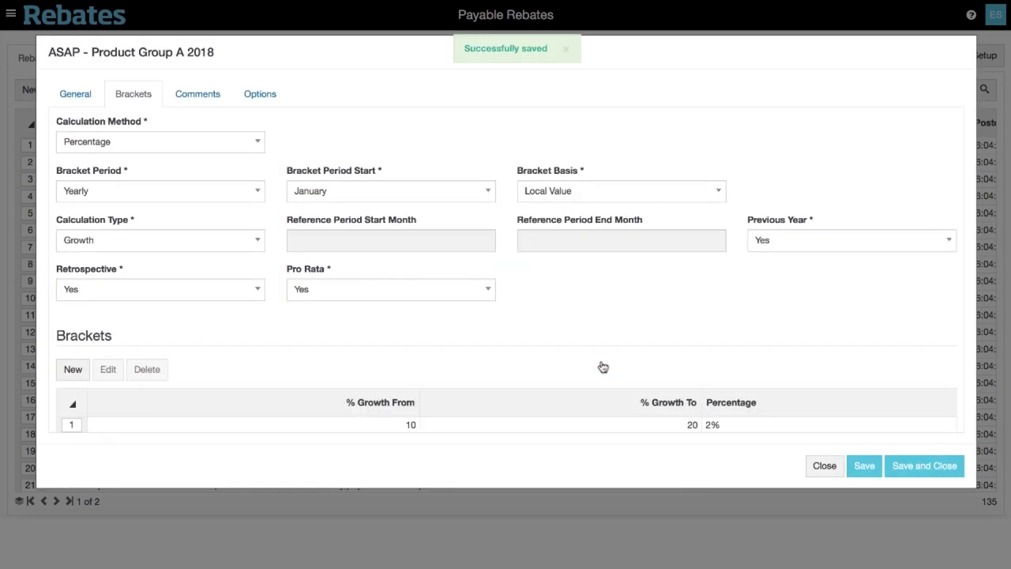
pyautogui.click(902, 466)
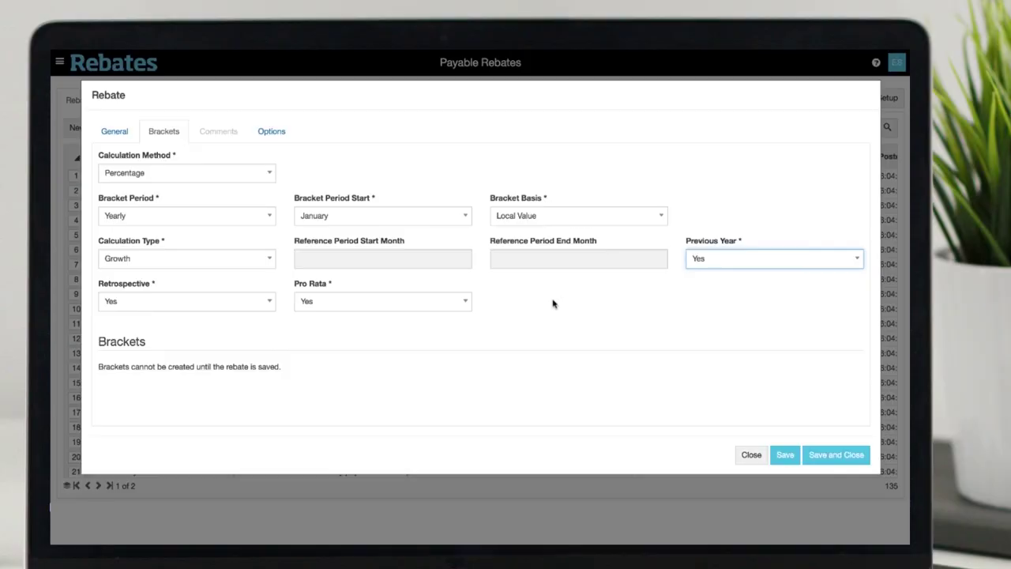
# Step: Set payment to Quarterly, by Customer Ship To, entity 100197 ASAP METALLISING, and save
pyautogui.click(271, 132)
pyautogui.click(237, 211)
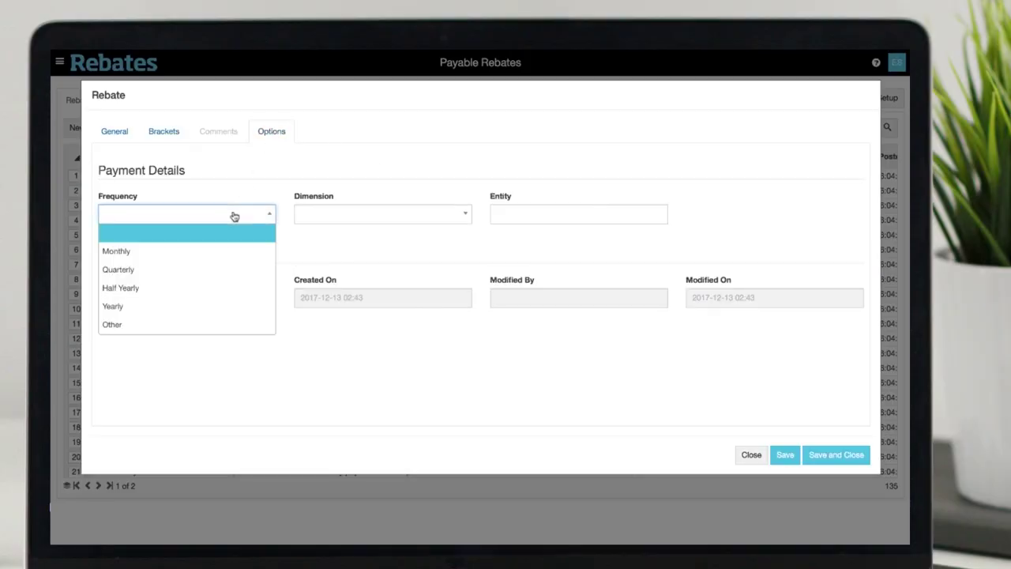
pyautogui.click(213, 270)
pyautogui.click(395, 214)
pyautogui.click(347, 273)
pyautogui.click(518, 215)
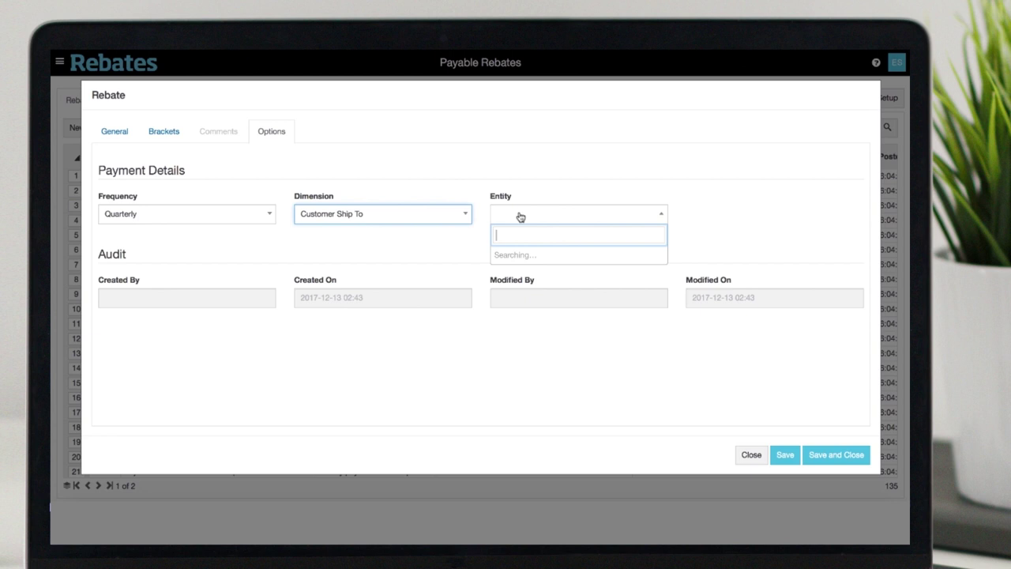
pyautogui.write('ASAP')
pyautogui.click(584, 252)
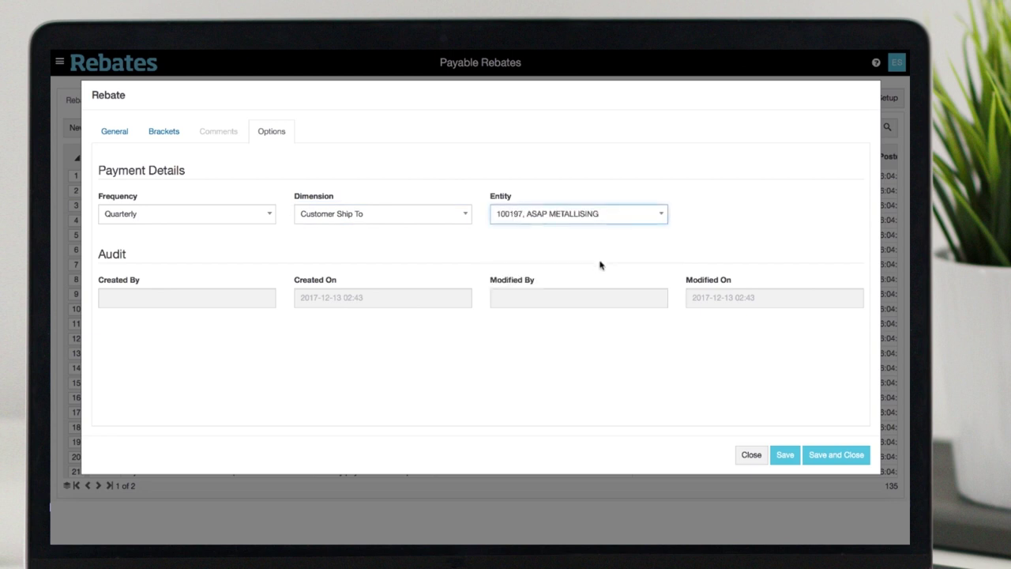
pyautogui.click(782, 455)
pyautogui.click(123, 131)
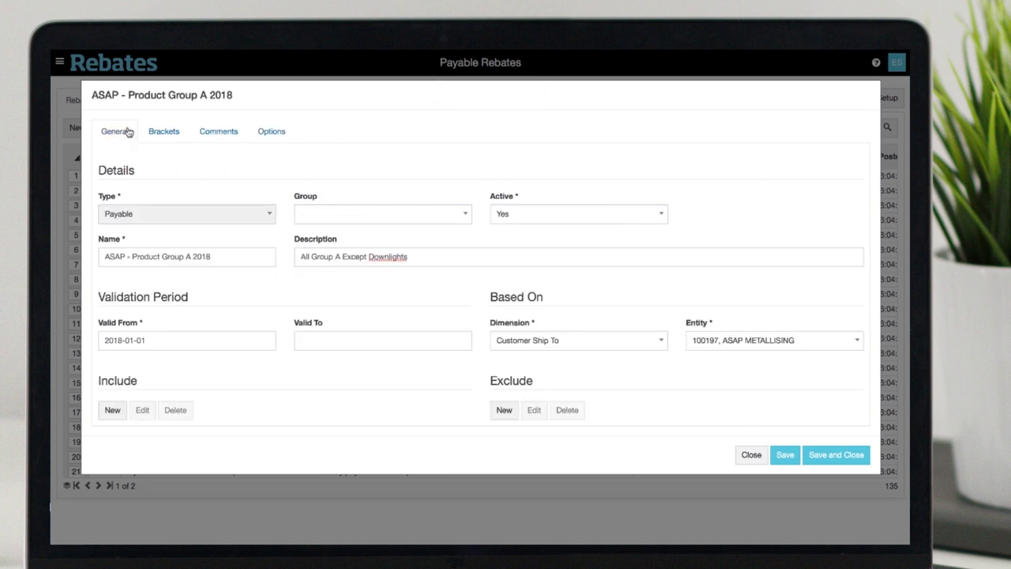
pyautogui.scroll(-2, 266, 217)
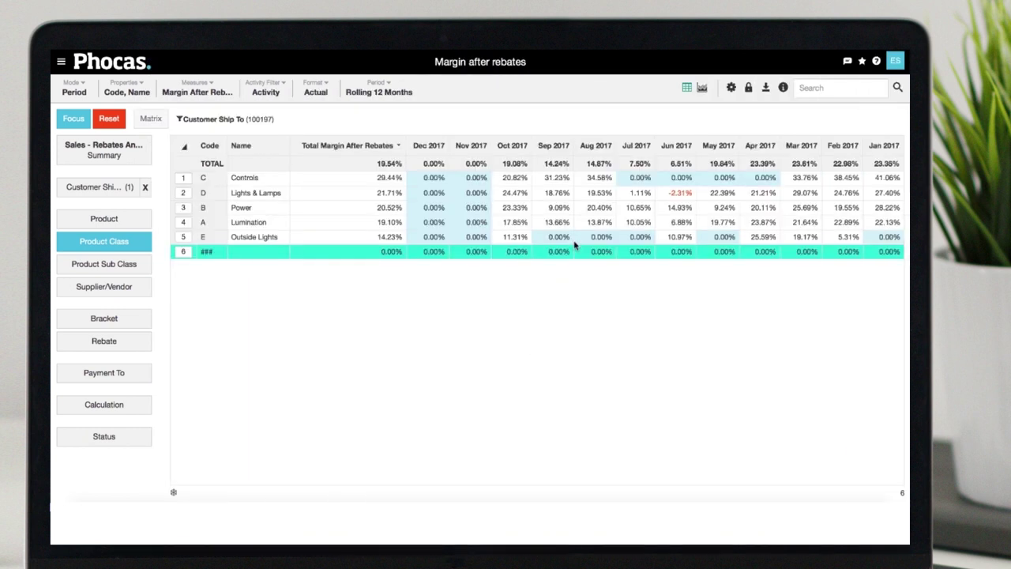
# Step: Add the Total Rebate Amount measure and select the Lumination product class row
pyautogui.click(197, 88)
pyautogui.click(170, 156)
pyautogui.click(360, 330)
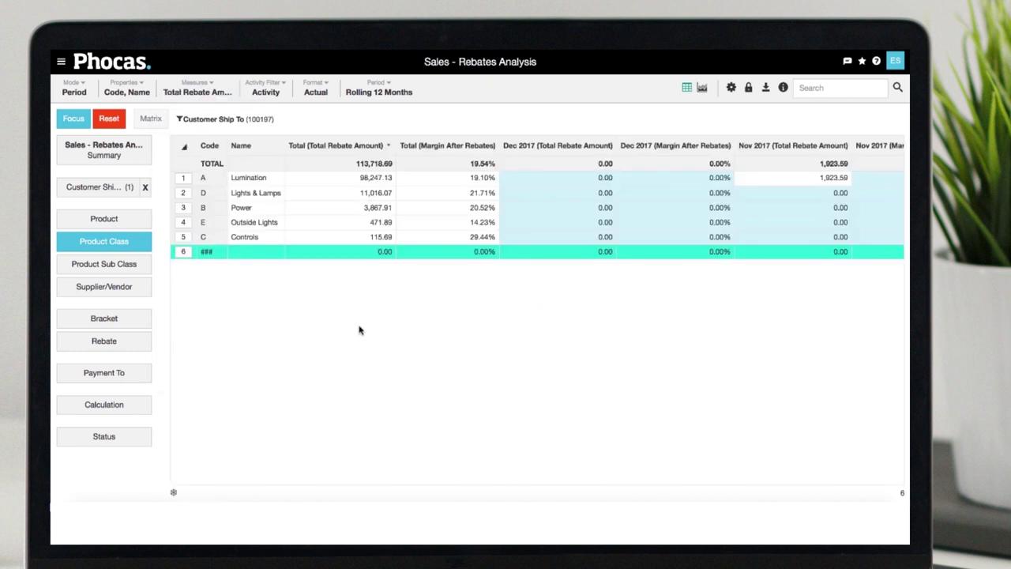
pyautogui.click(187, 181)
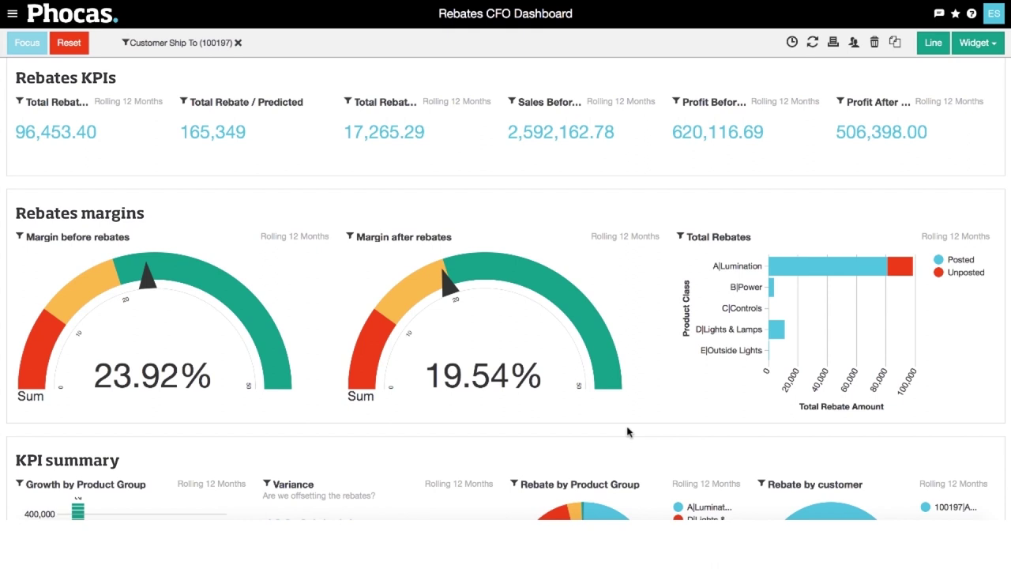
pyautogui.moveTo(502, 316)
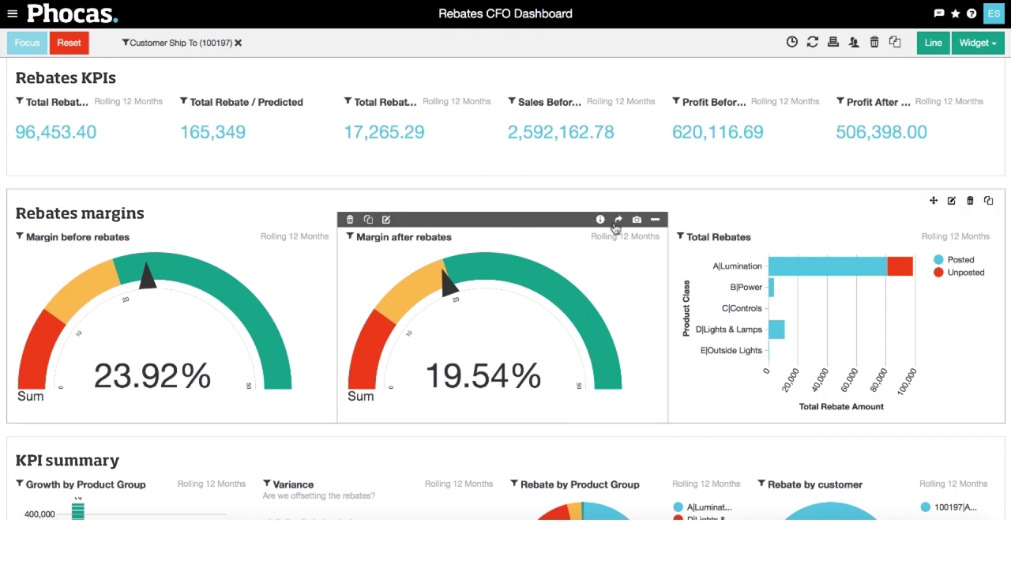
# Step: Open the Margin after rebates gauge as a product-class grid analysis
pyautogui.click(617, 221)
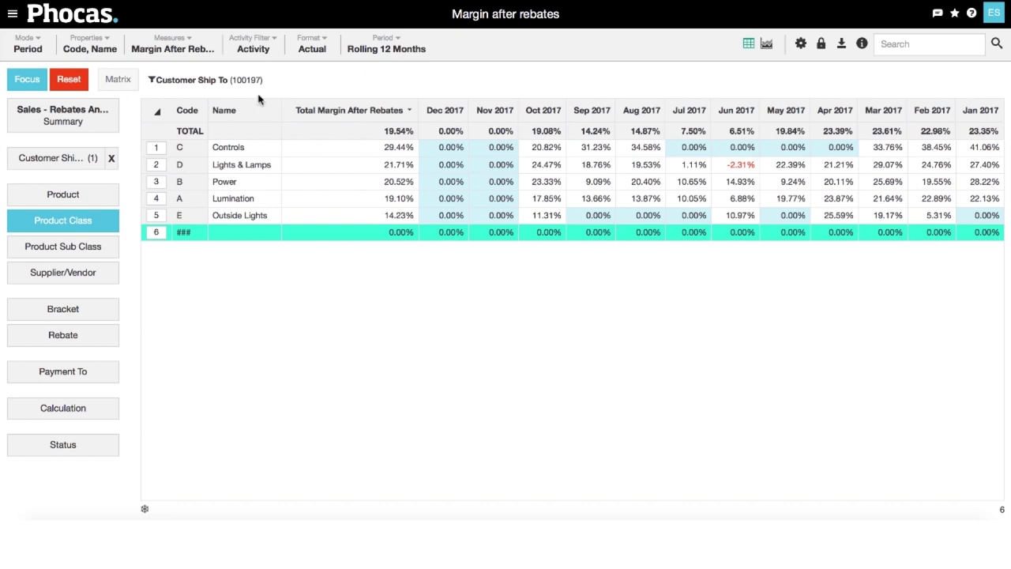
# Step: Add Total Rebate Amount, drill Lumination into product subclasses, and select all except Downlights
pyautogui.click(175, 49)
pyautogui.click(189, 123)
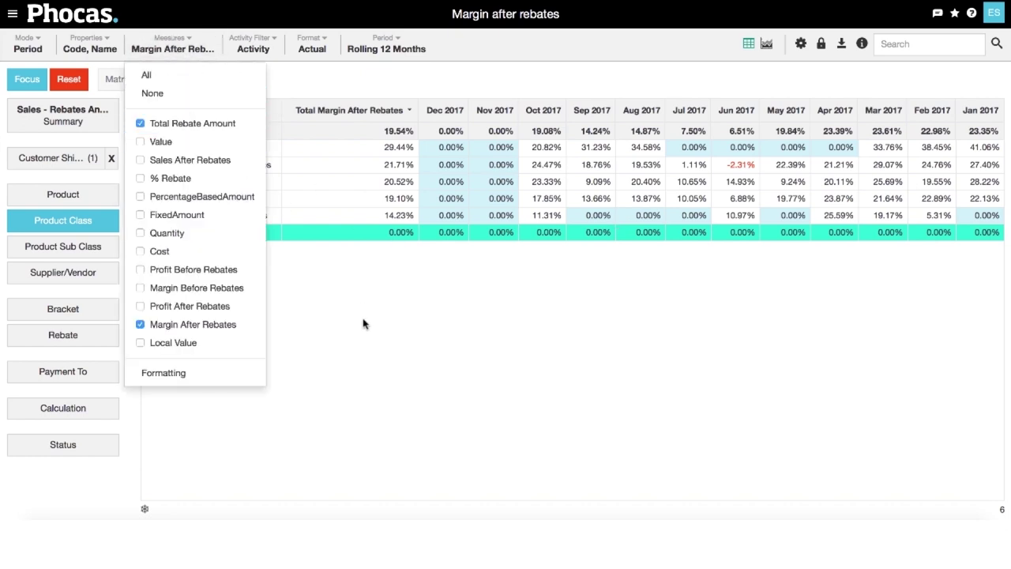
pyautogui.click(363, 323)
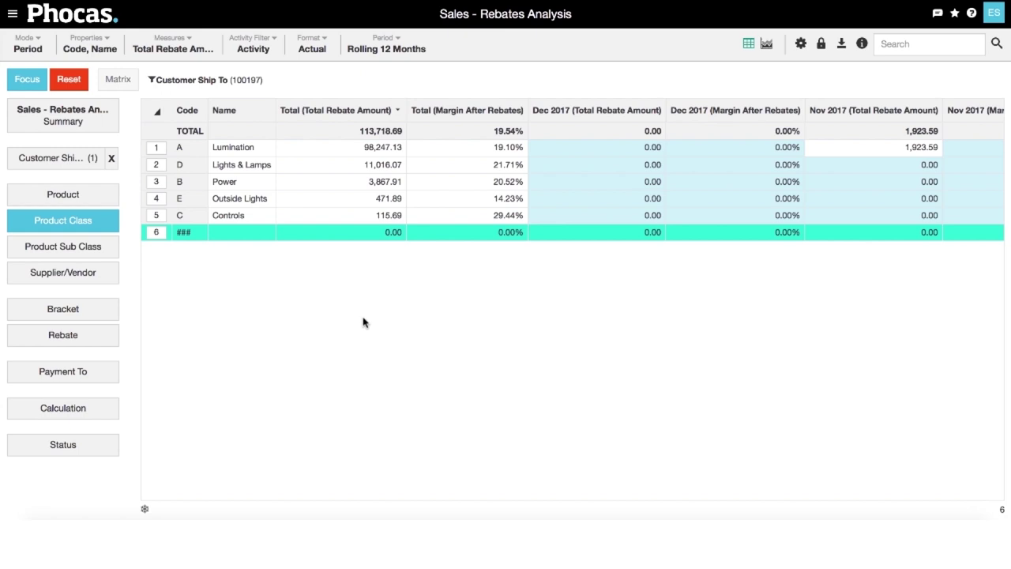
pyautogui.click(157, 149)
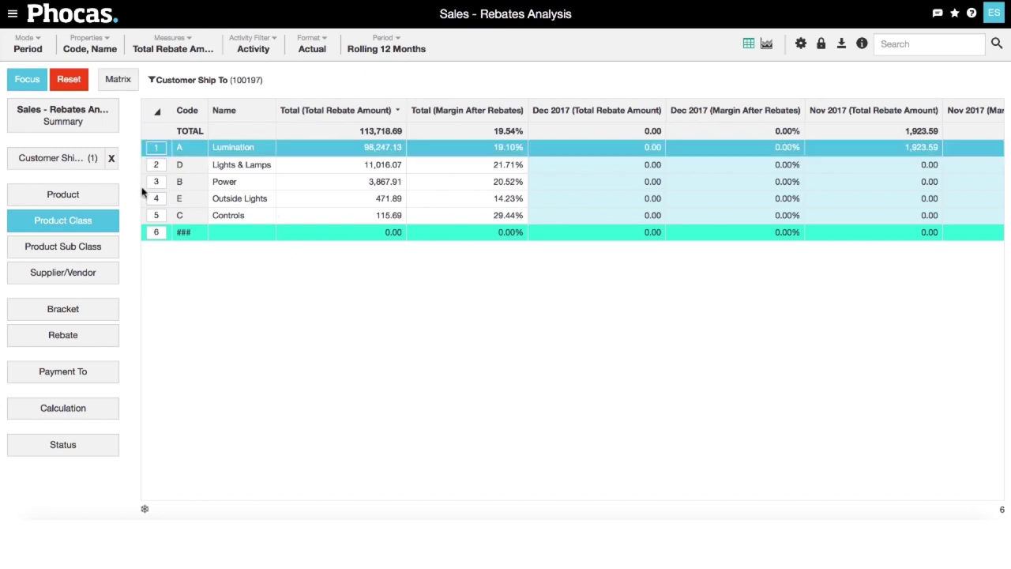
pyautogui.click(89, 253)
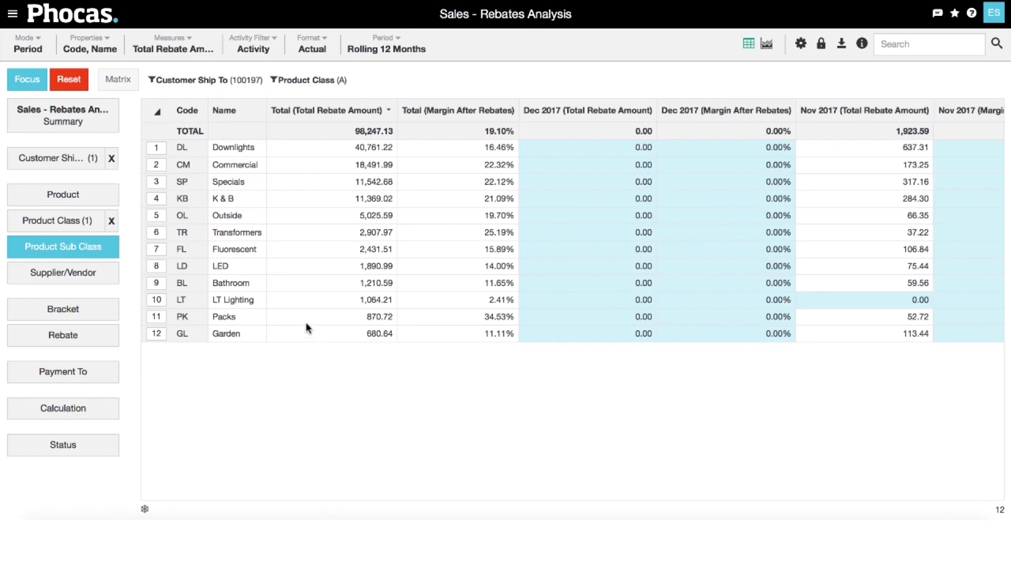
pyautogui.moveTo(158, 169); pyautogui.dragTo(162, 335)
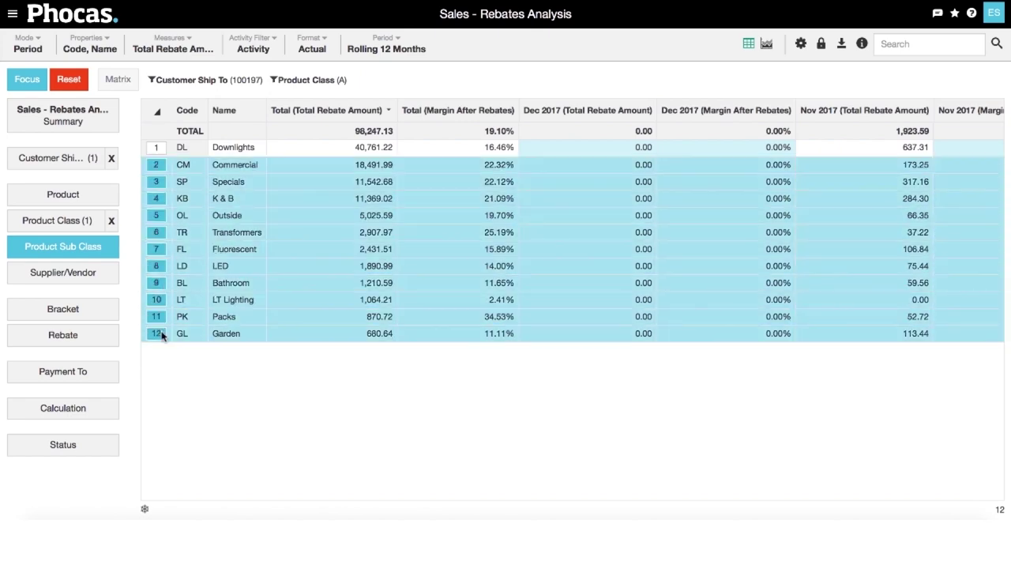
# Step: Focus the analysis on the eleven selected subclasses, excluding Downlights
pyautogui.click(28, 79)
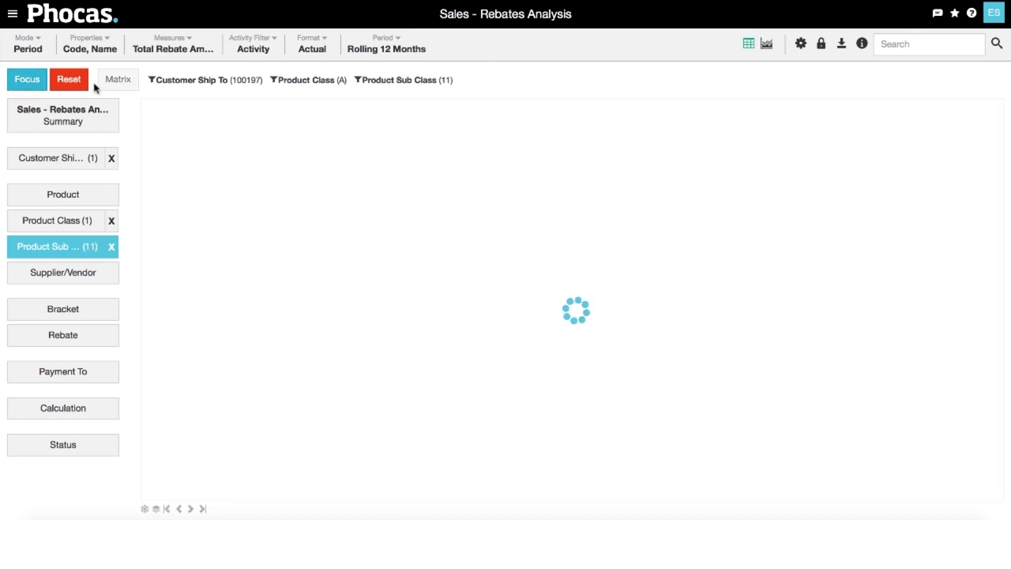